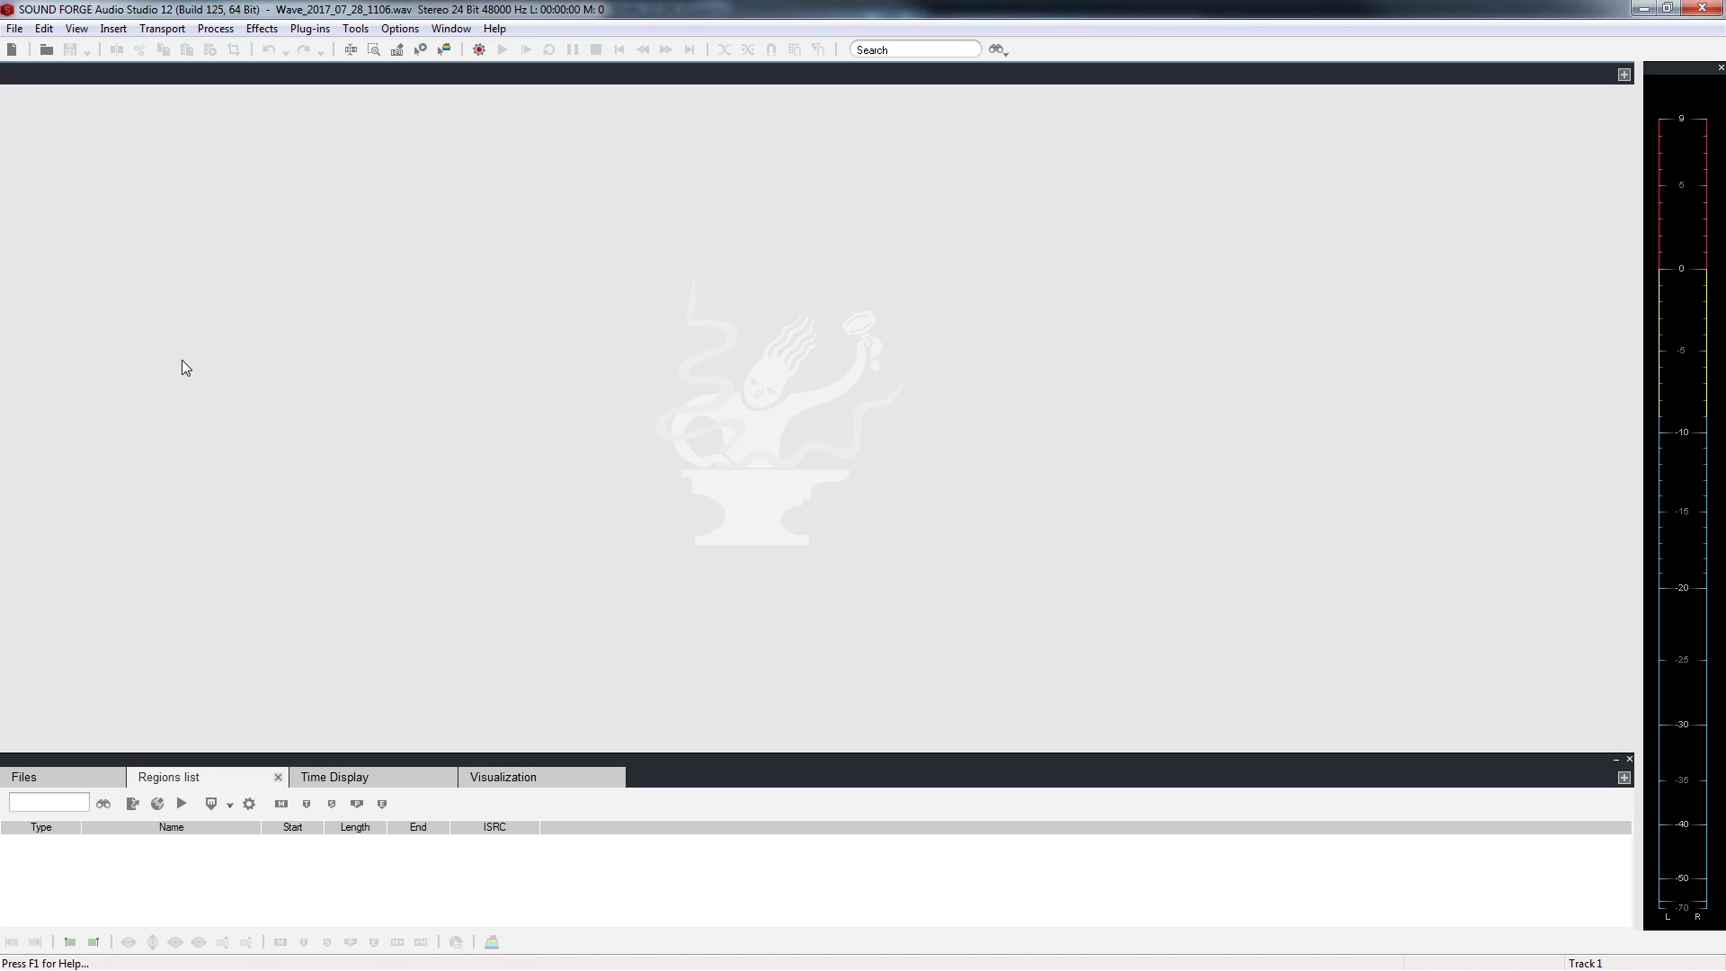
# Step: Start a new wave file with sample rate 44100 Hz, 16-bit depth and 2 channels (stereo)
pyautogui.click(13, 28)
pyautogui.click(42, 49)
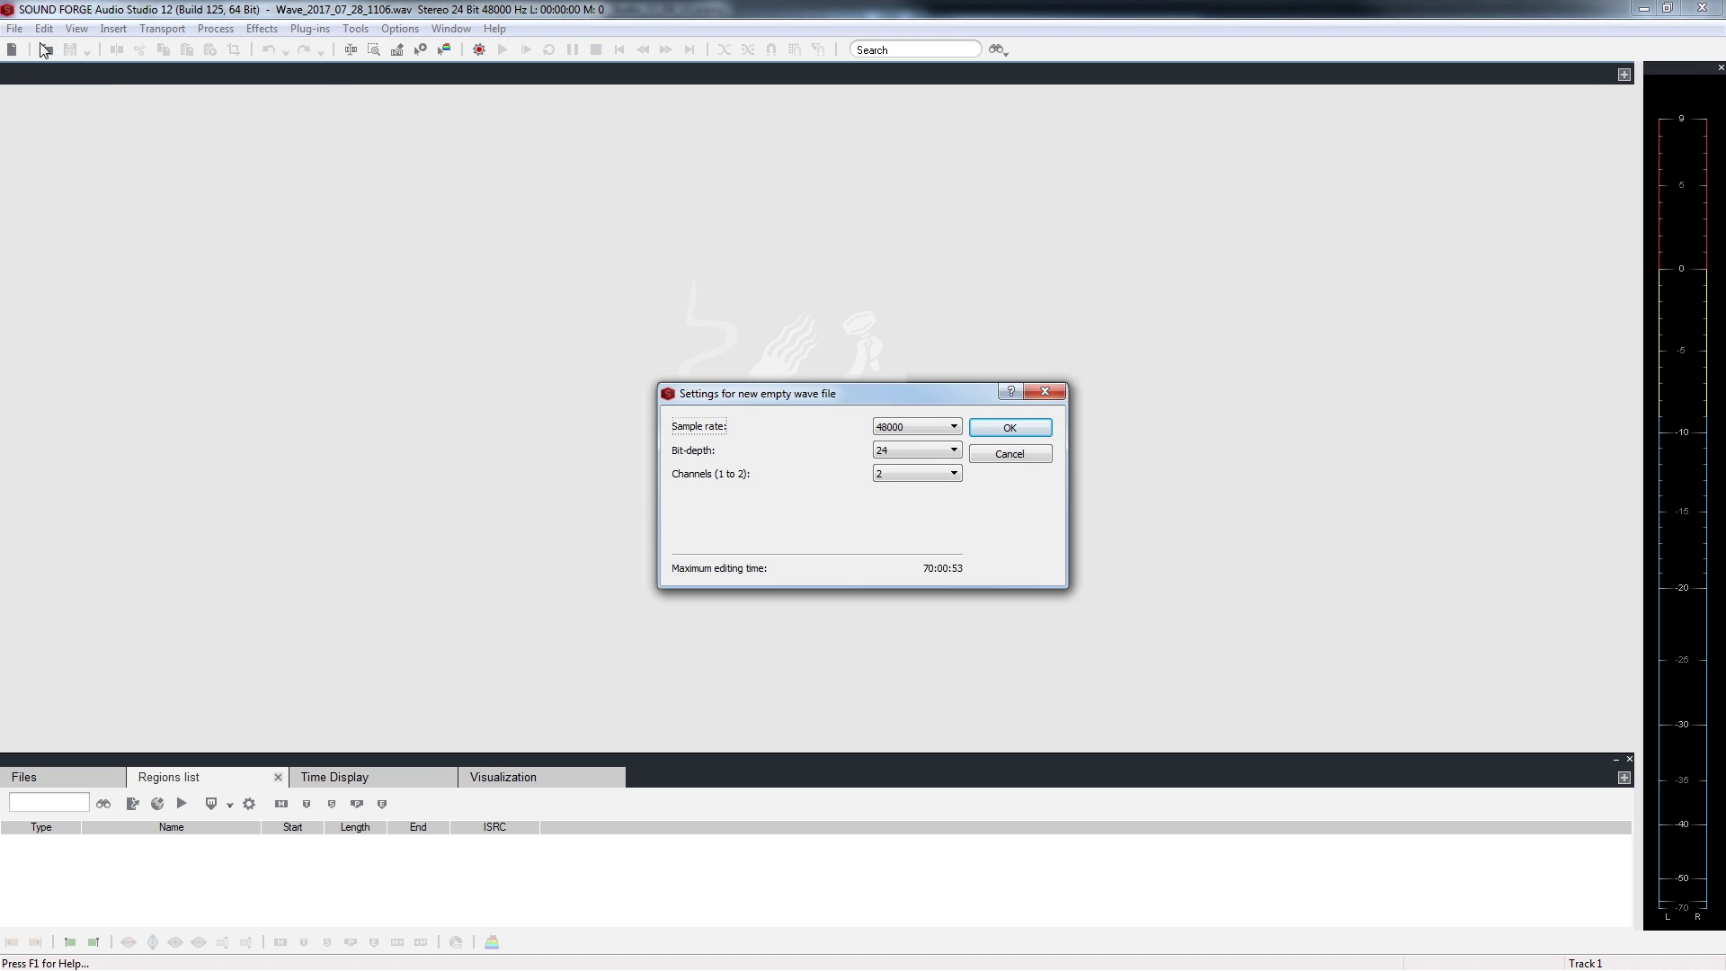
pyautogui.click(916, 428)
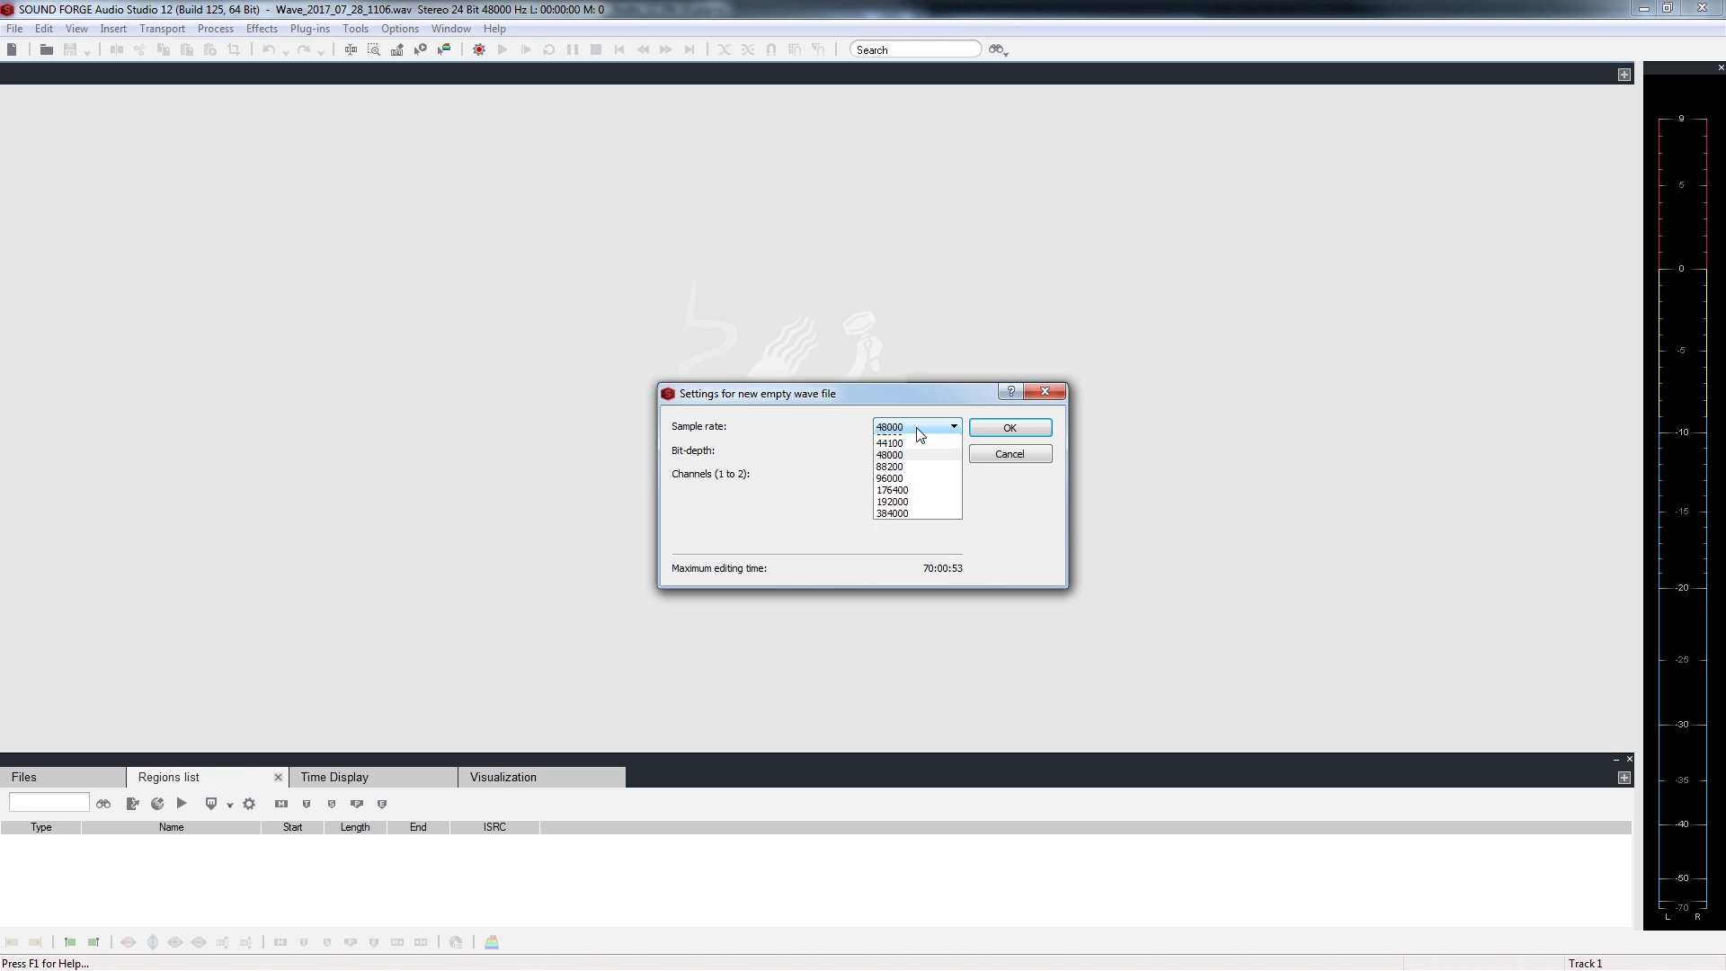
pyautogui.click(900, 463)
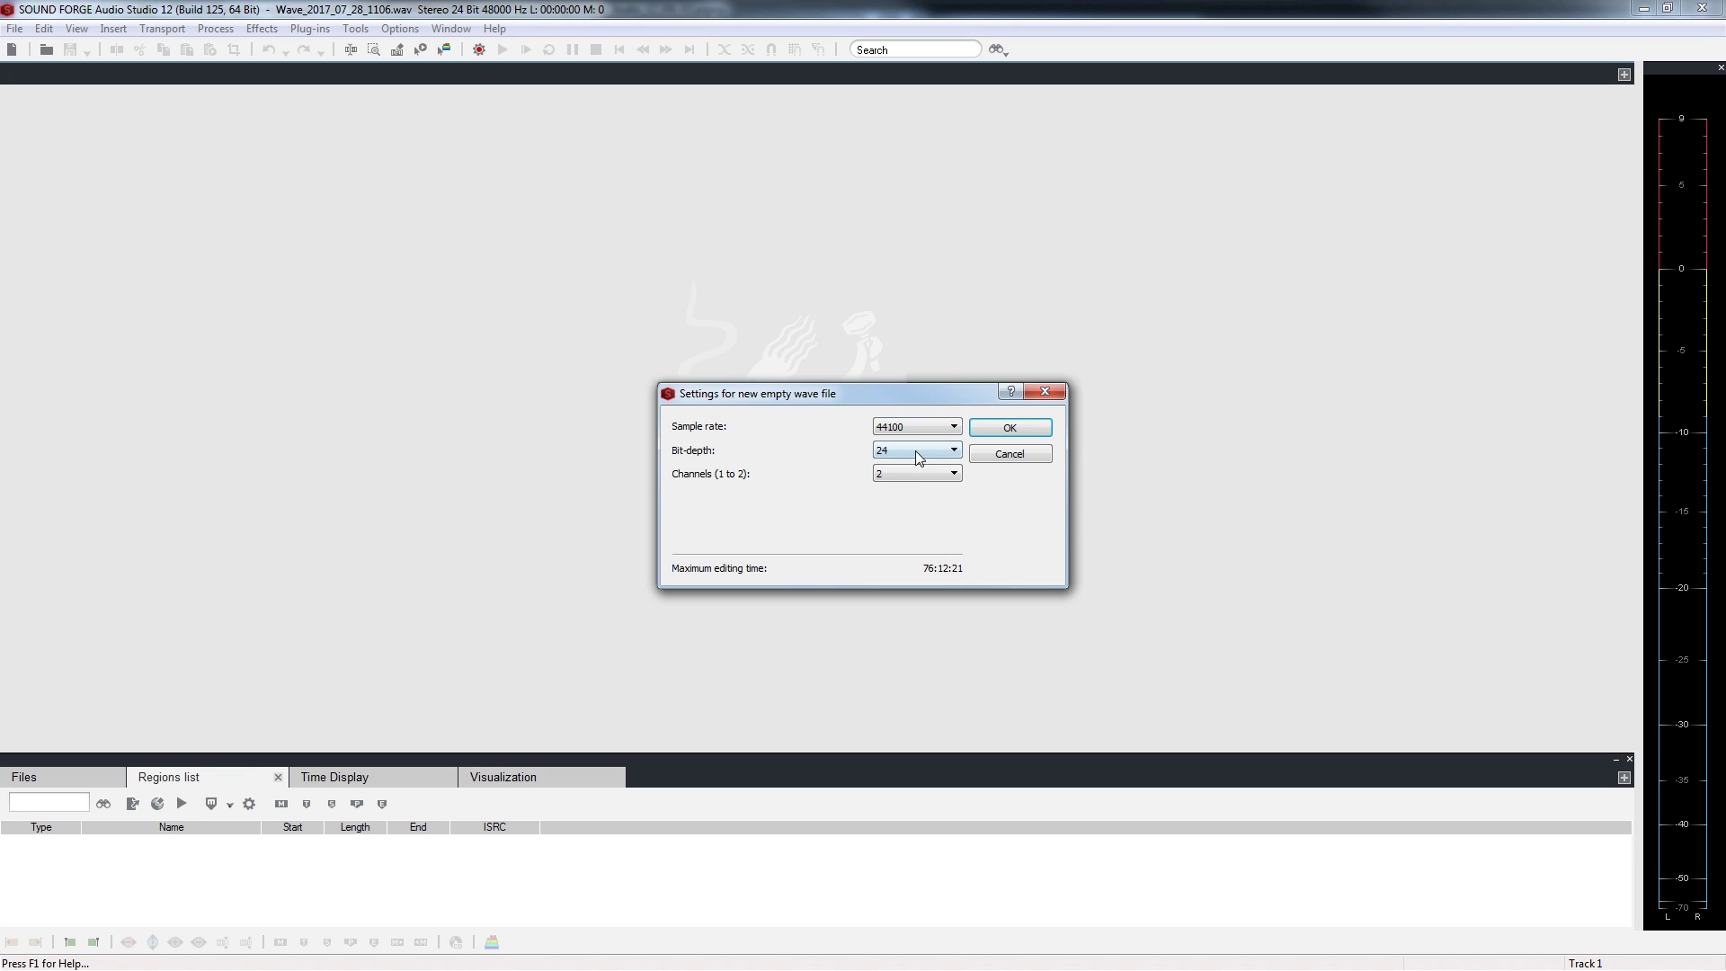
pyautogui.click(920, 448)
pyautogui.click(907, 467)
pyautogui.click(909, 478)
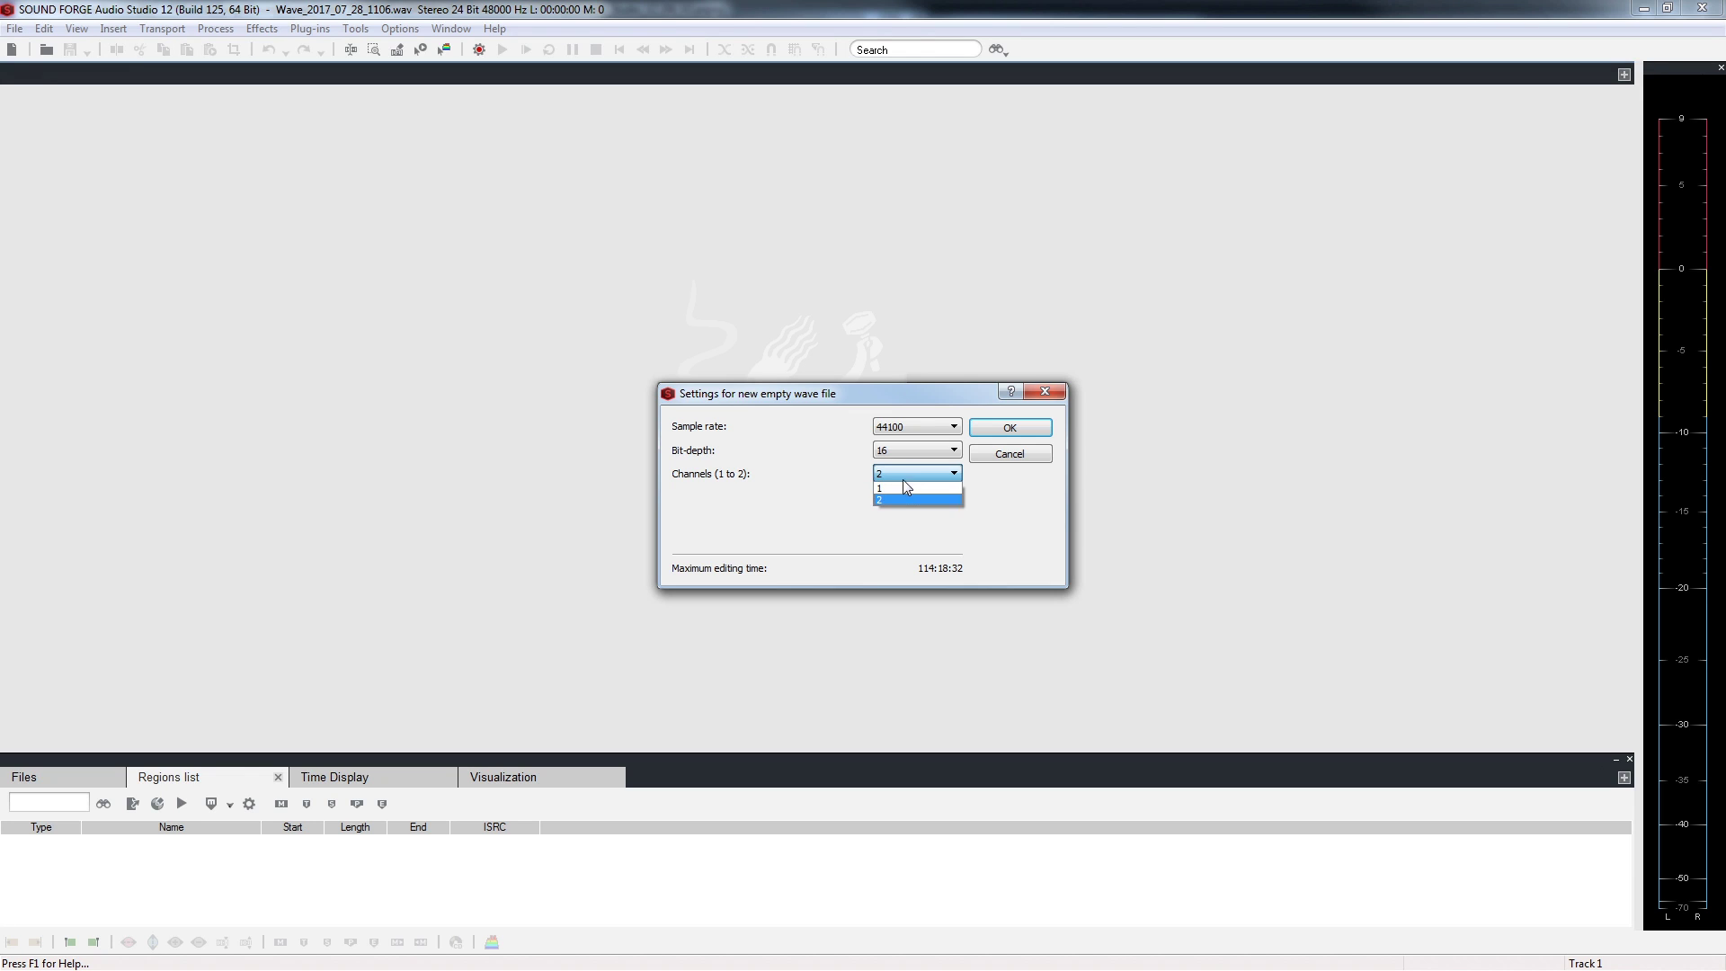
pyautogui.click(897, 499)
# Step: Confirm the new file and bring up the Record dialog's audio input settings
pyautogui.click(994, 428)
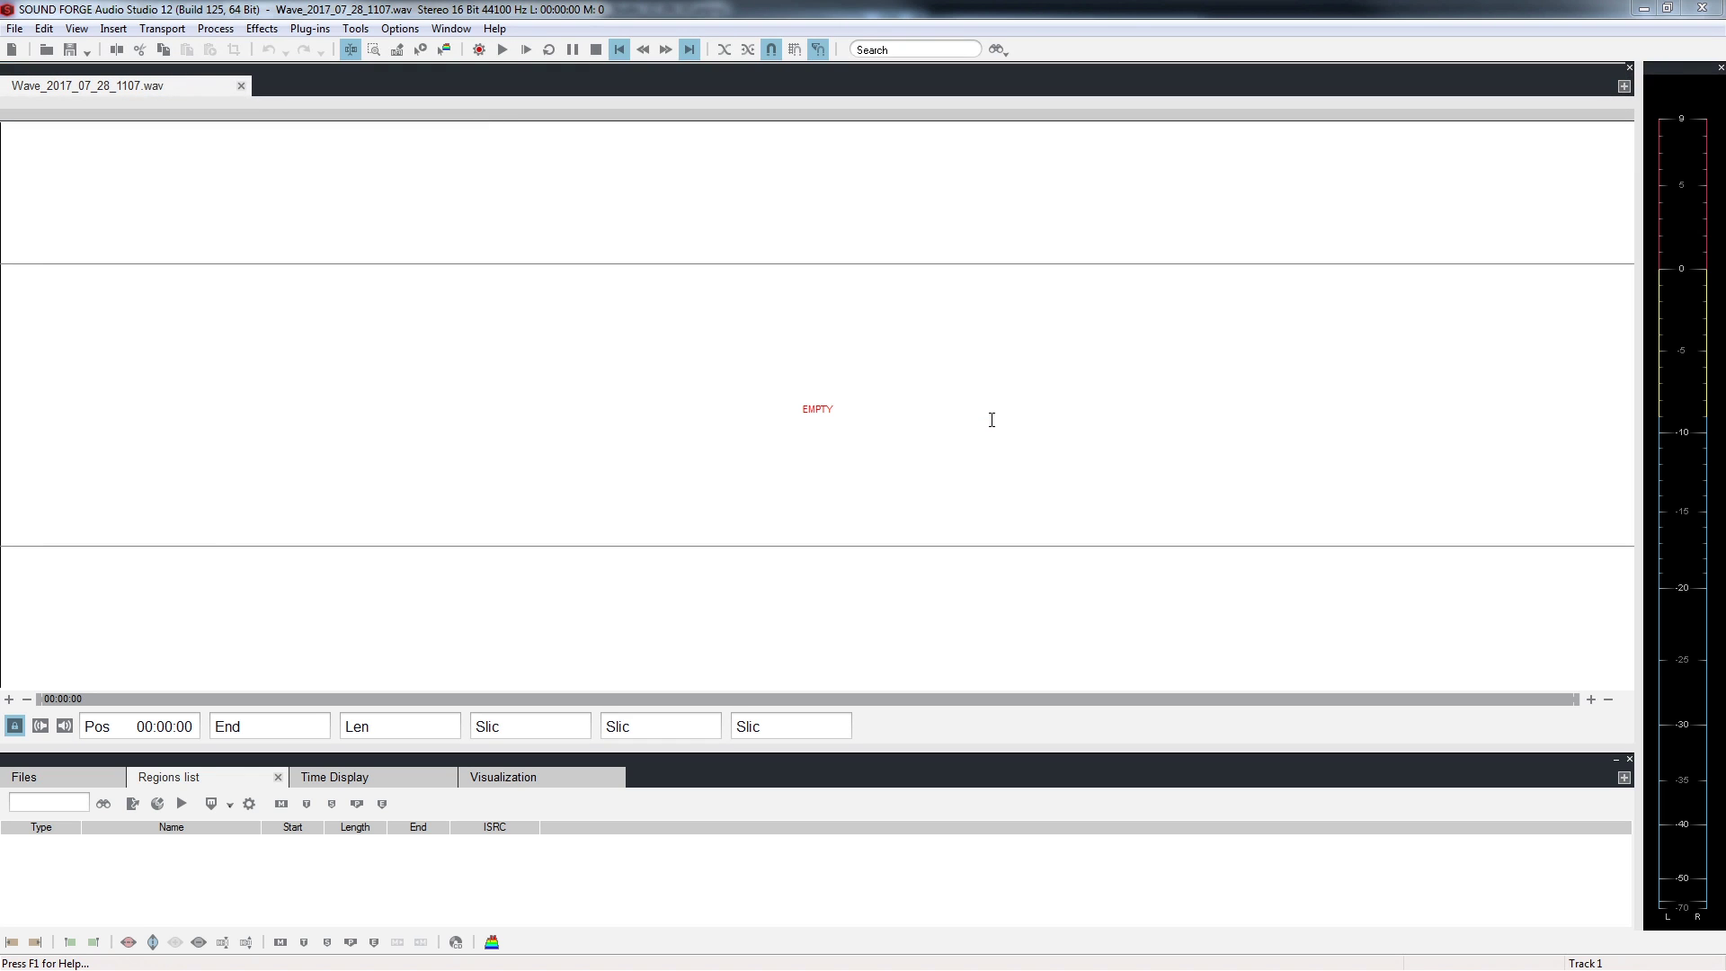
pyautogui.click(479, 50)
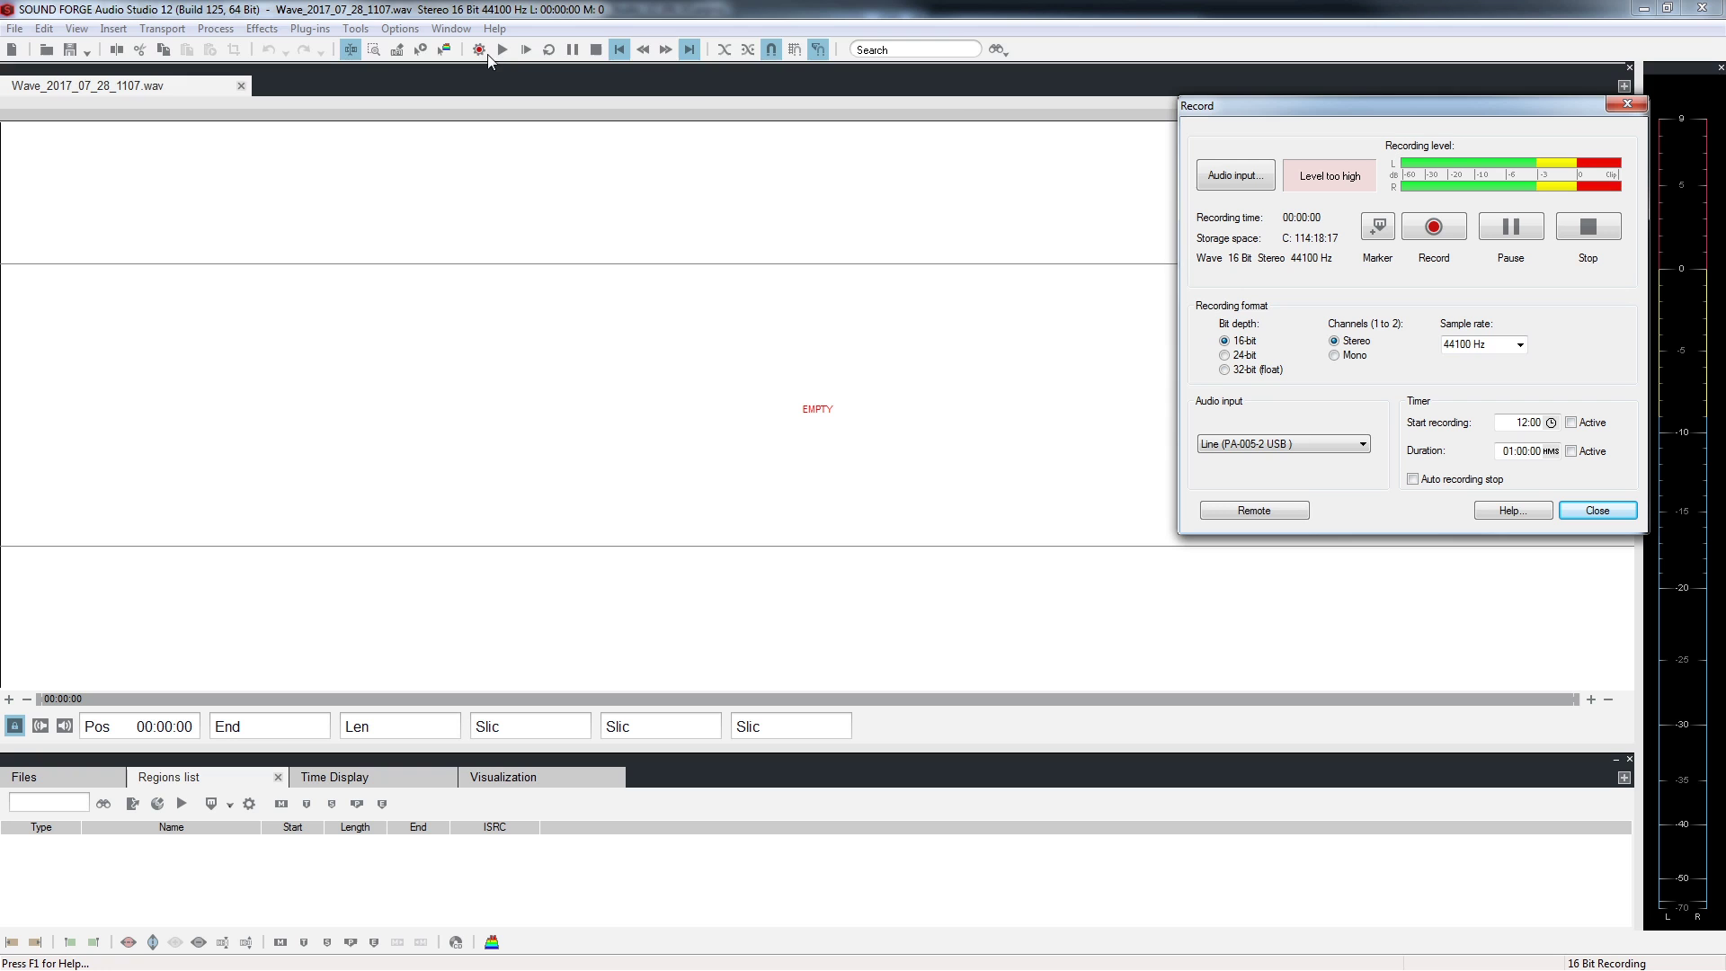
pyautogui.click(1258, 173)
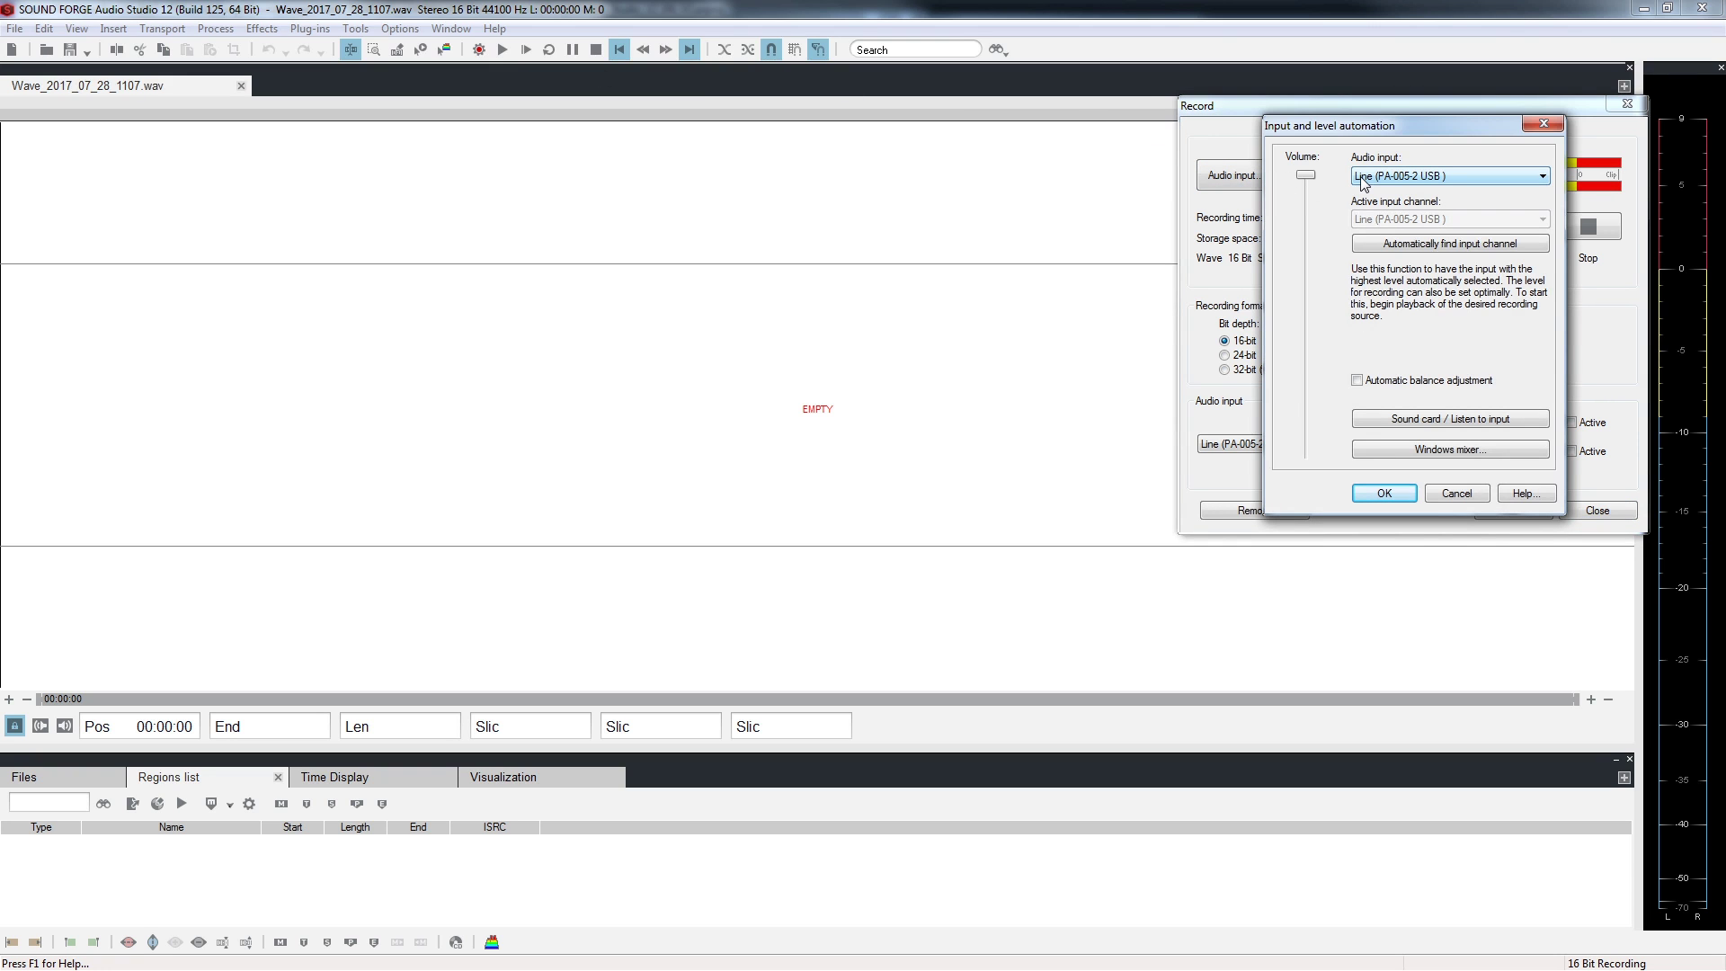
pyautogui.click(1405, 495)
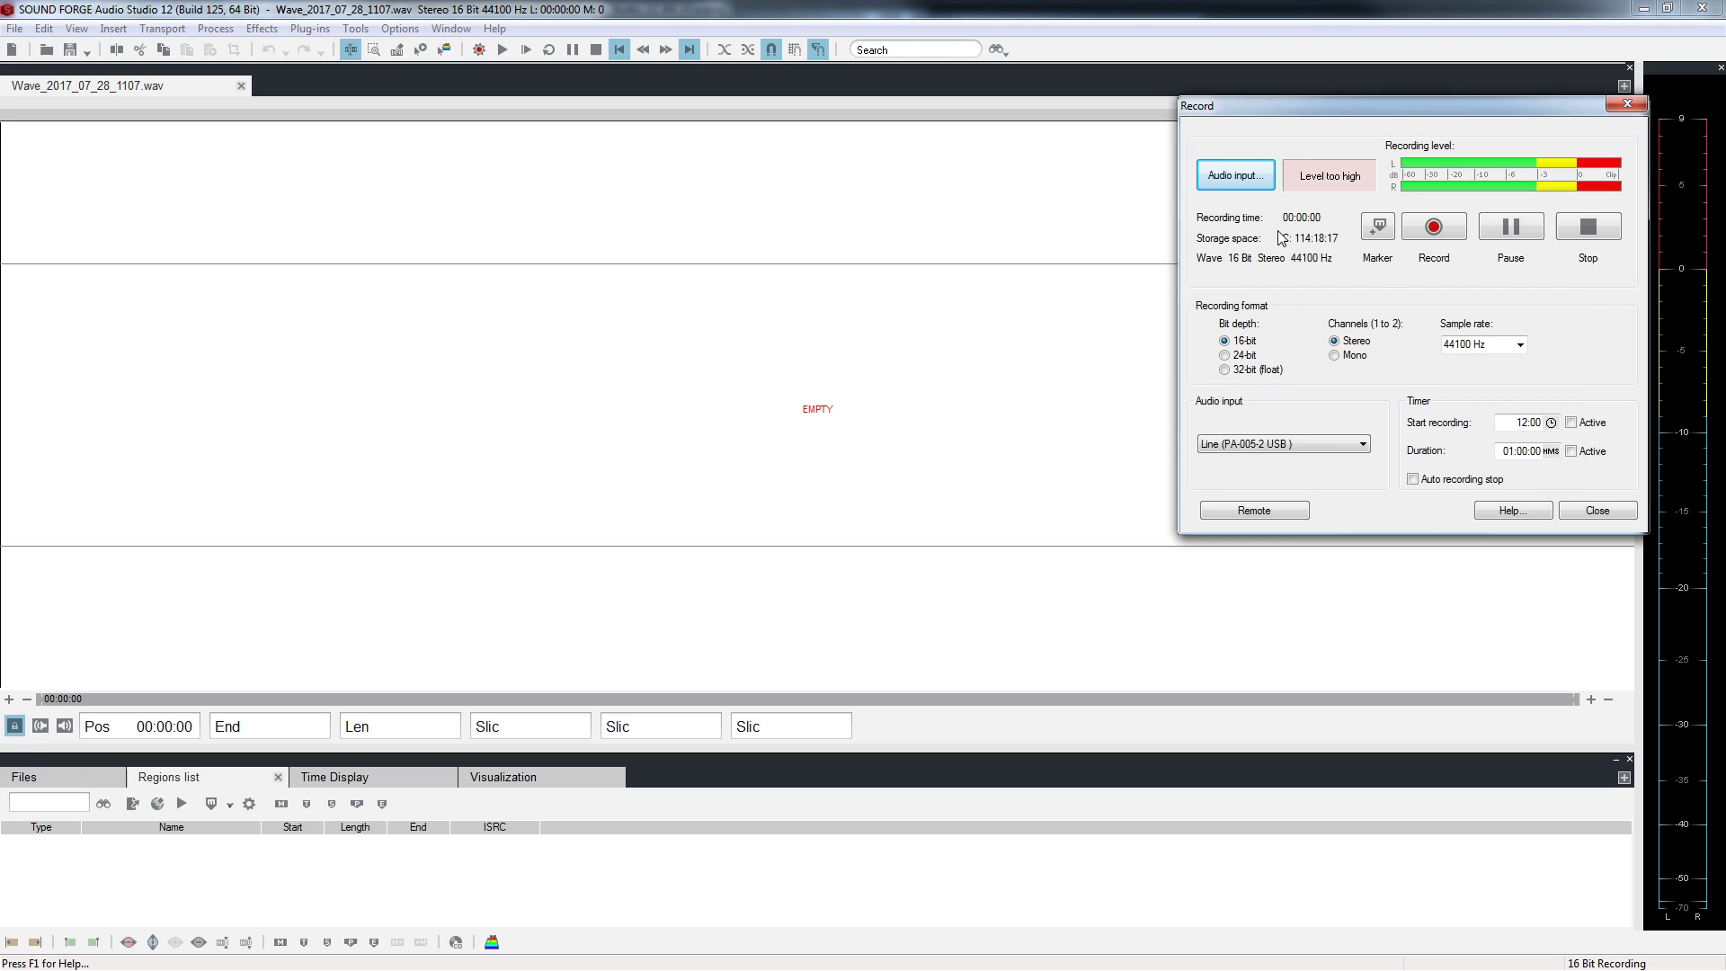
# Step: Lower the Line (PA-005-2 USB) input volume until the level reads optimal, and accept
pyautogui.click(1252, 183)
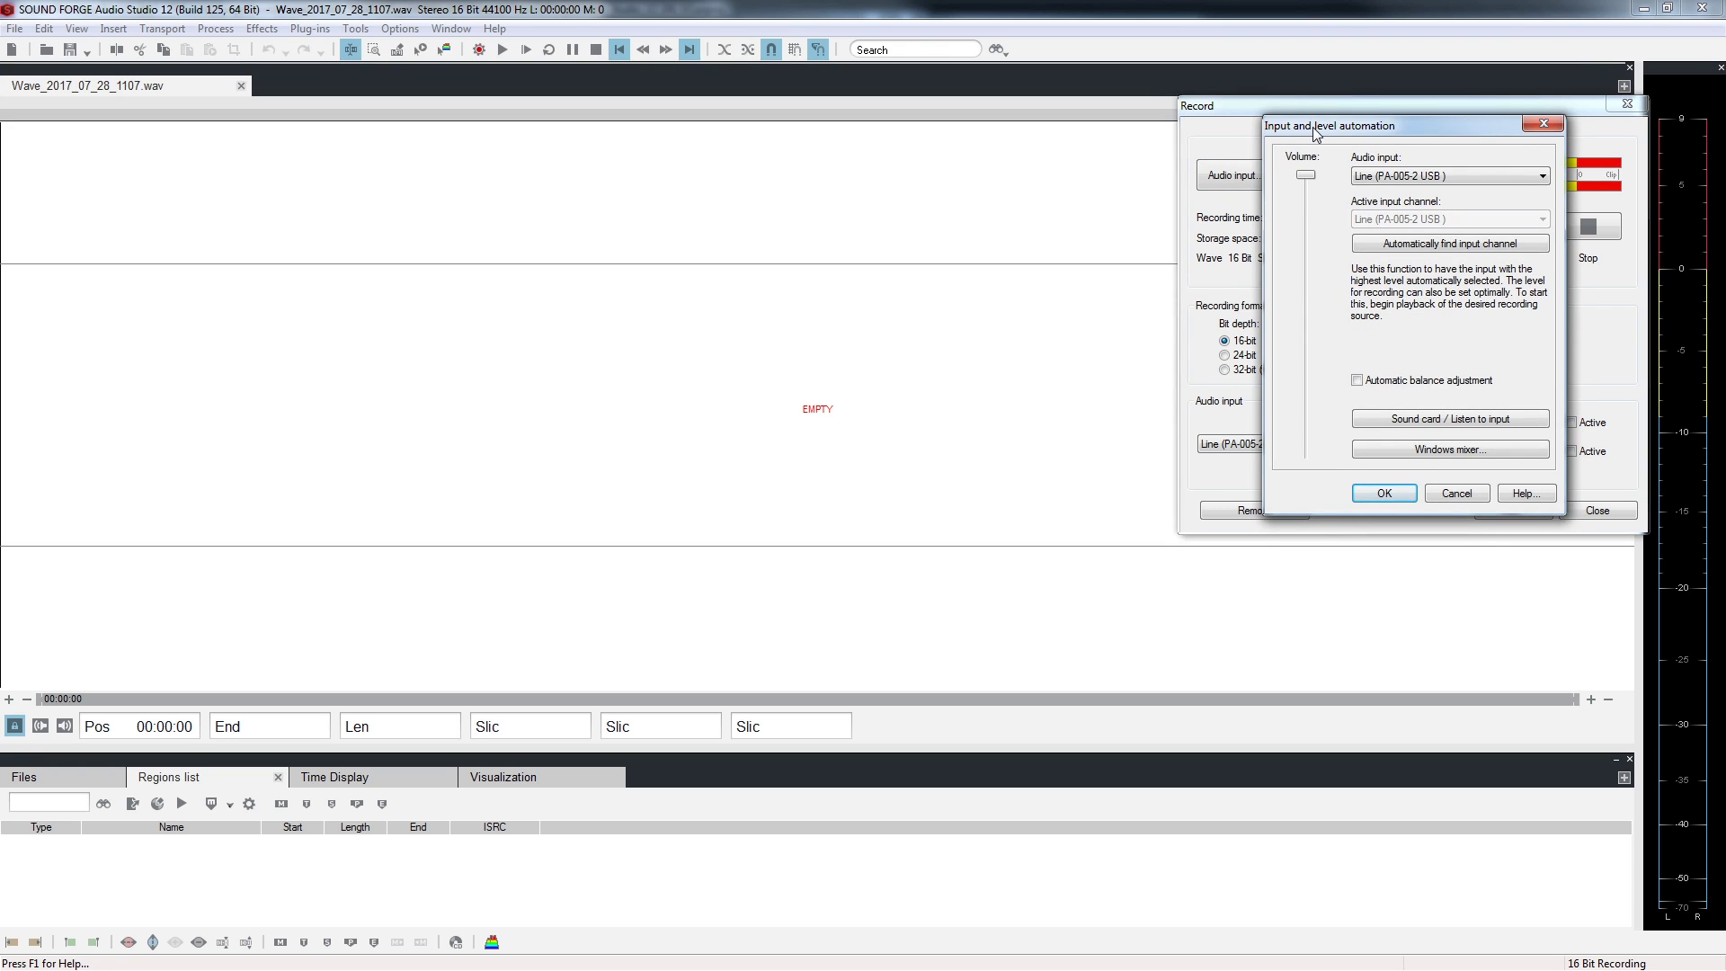
pyautogui.moveTo(1315, 134); pyautogui.dragTo(887, 223)
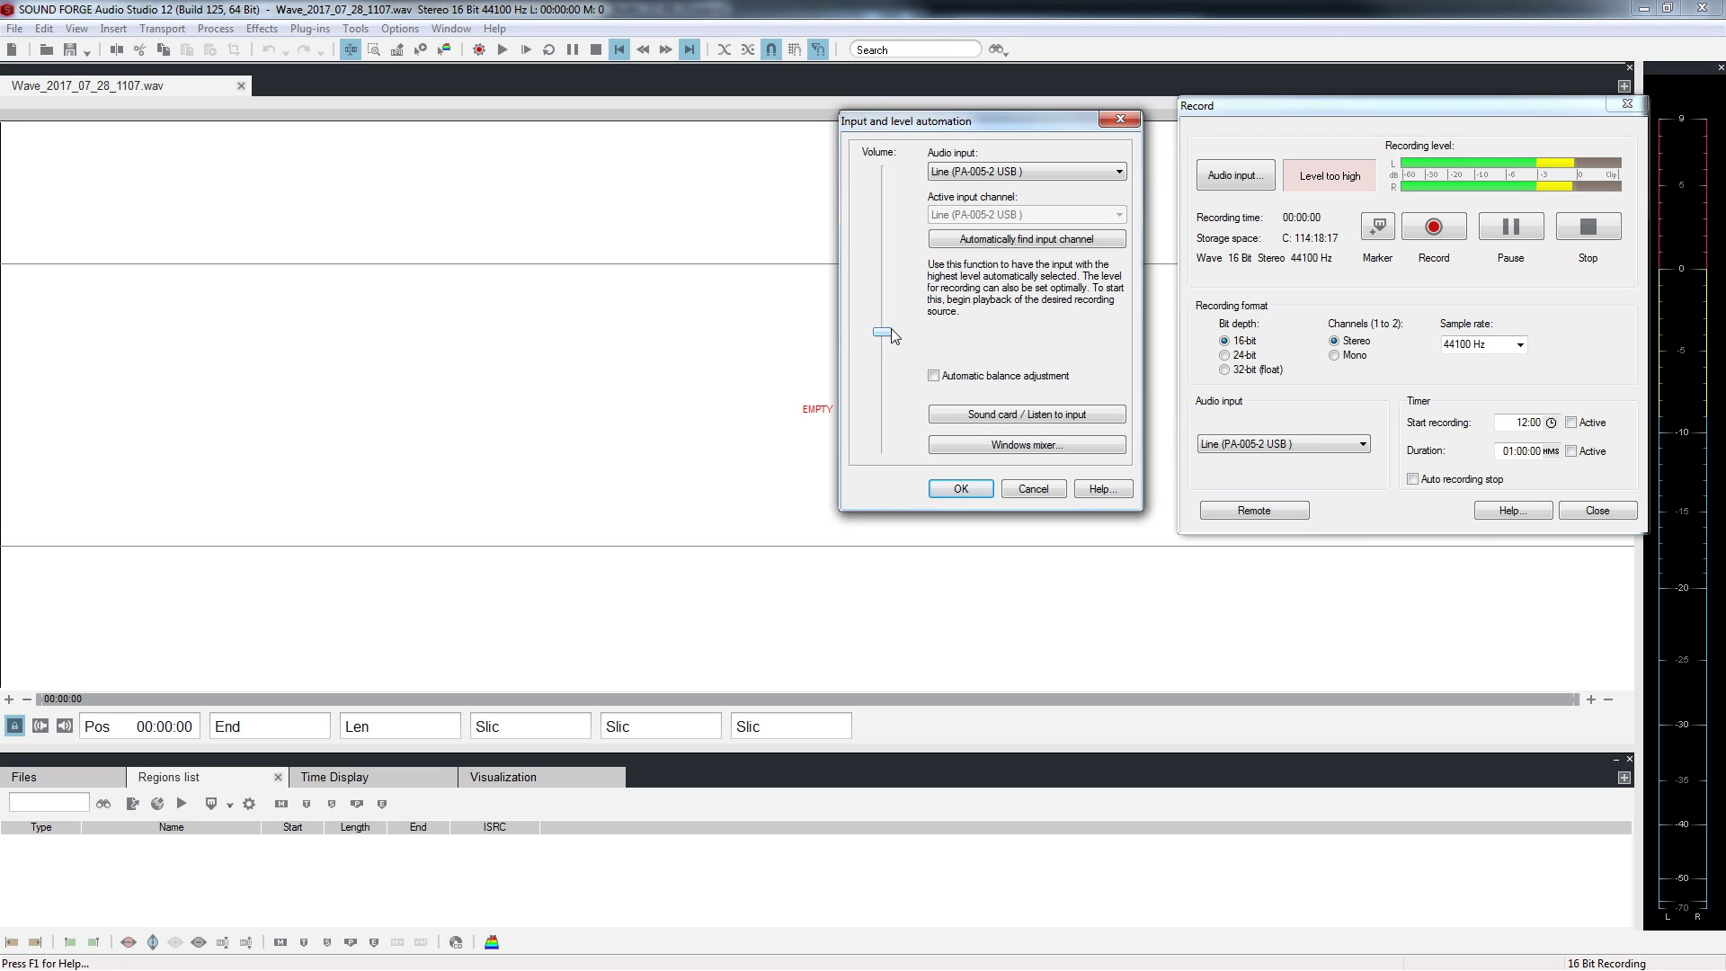
pyautogui.moveTo(891, 330); pyautogui.dragTo(888, 380)
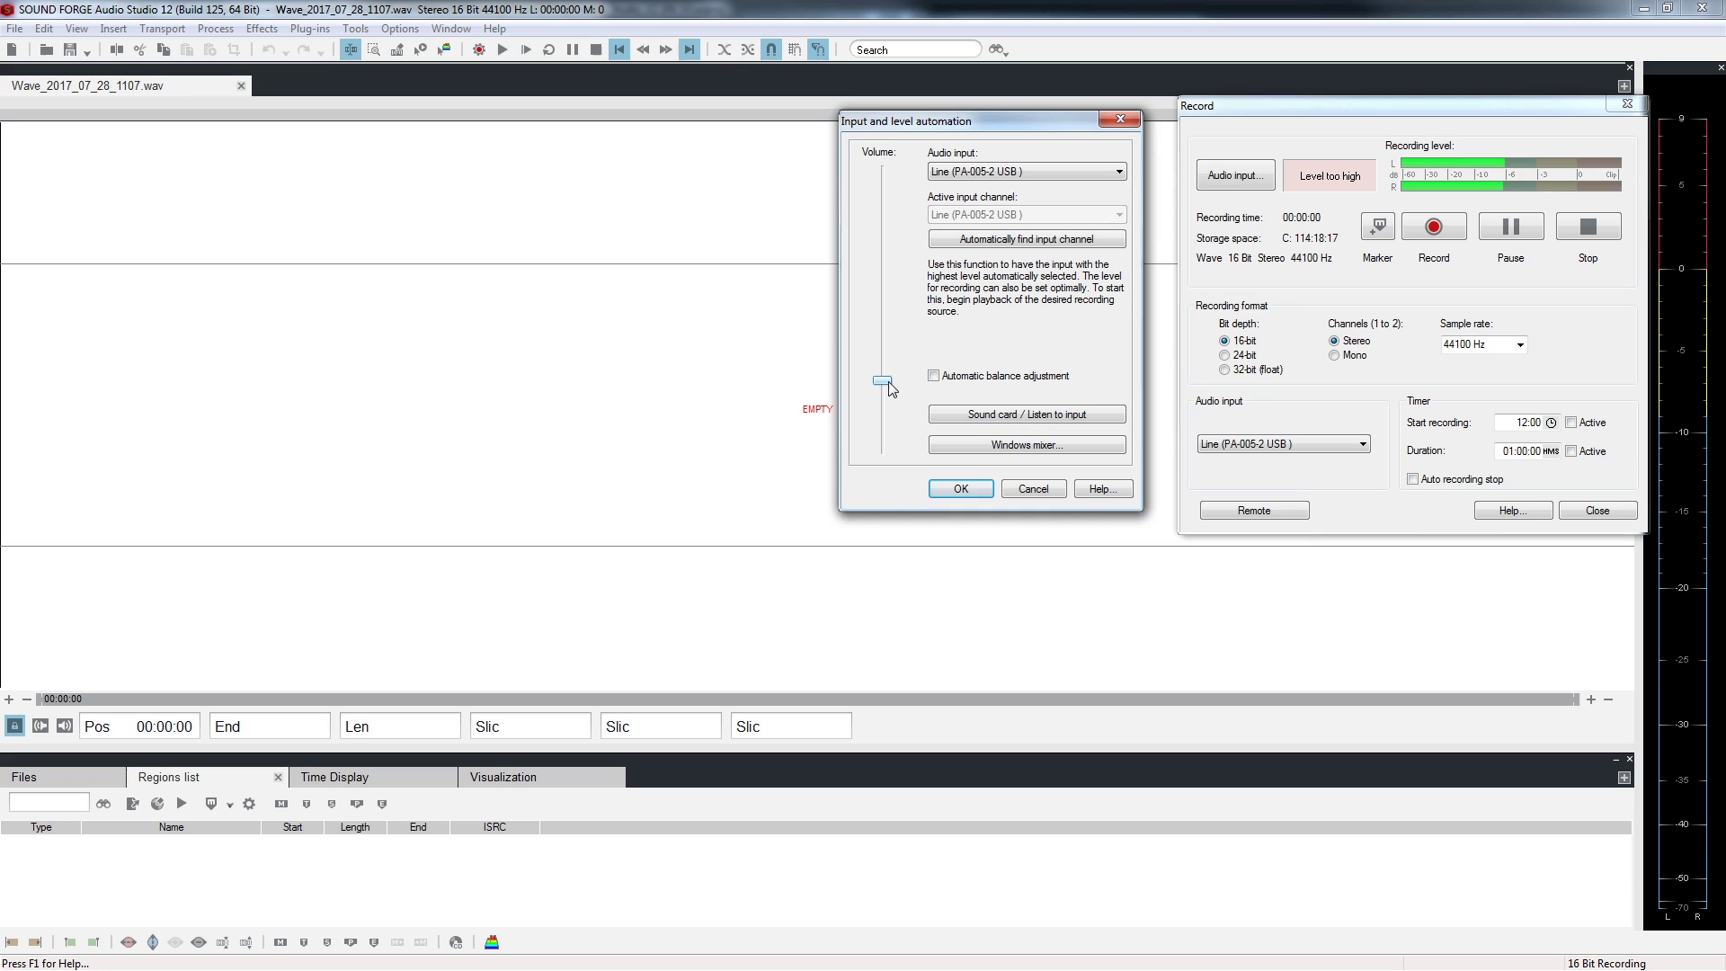
pyautogui.click(978, 488)
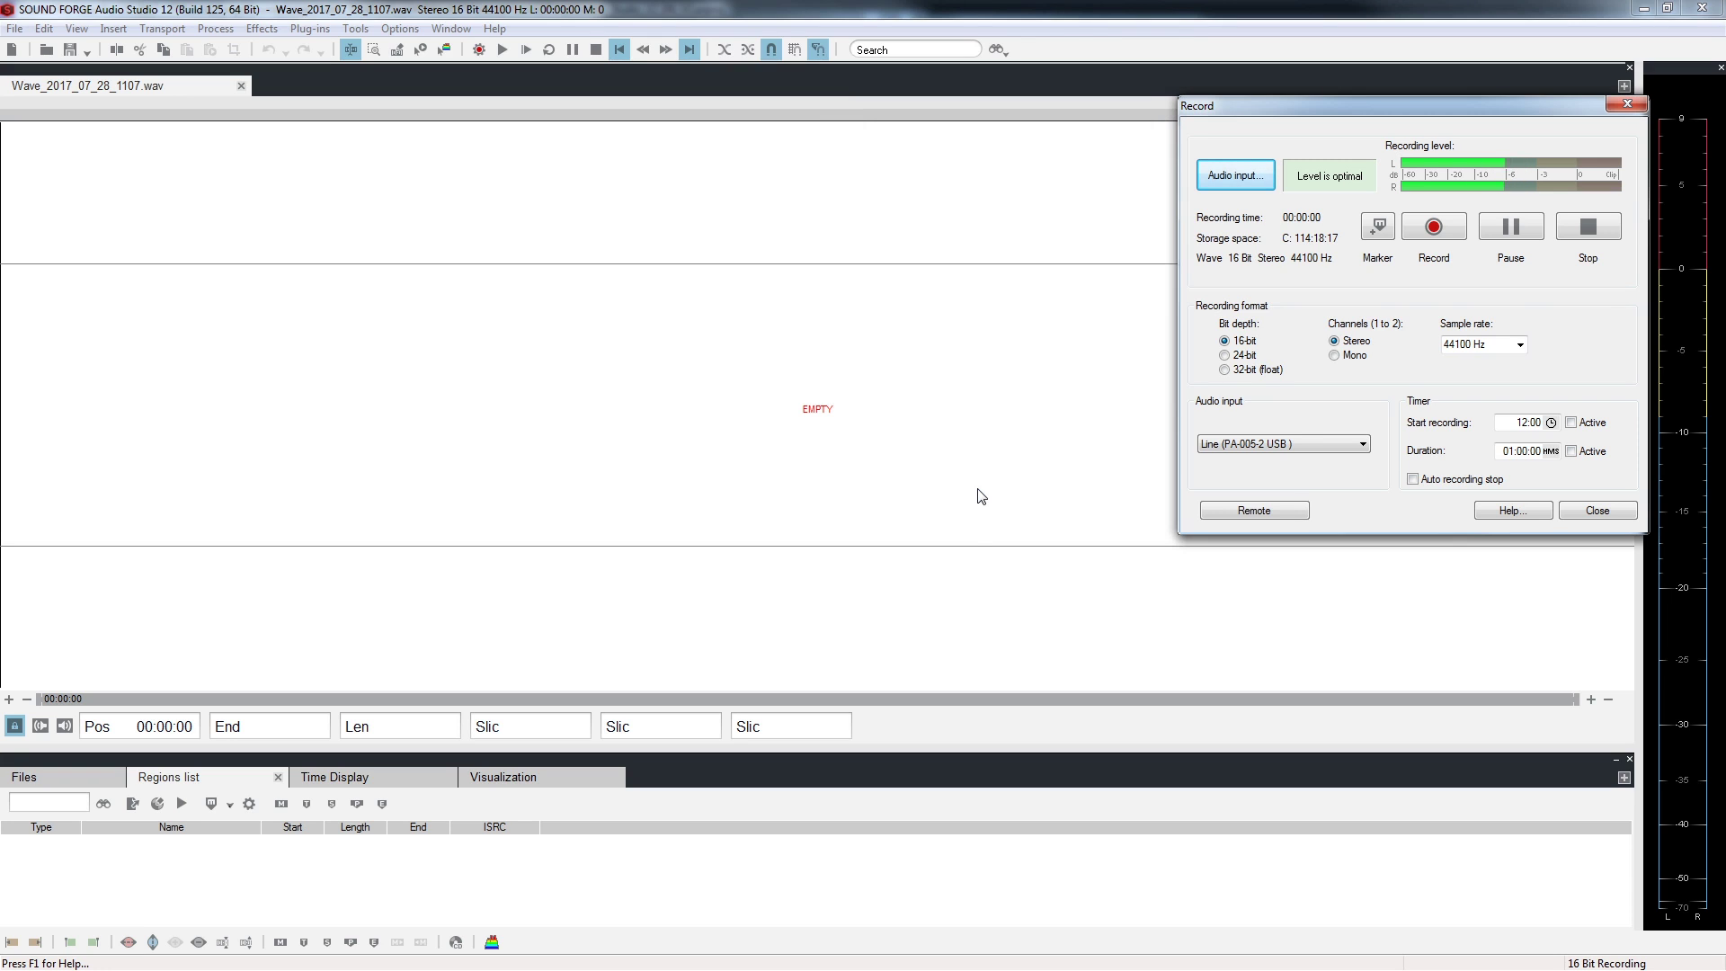
# Step: Record the line input, stop when finished, and close the Record dialog
pyautogui.click(1424, 229)
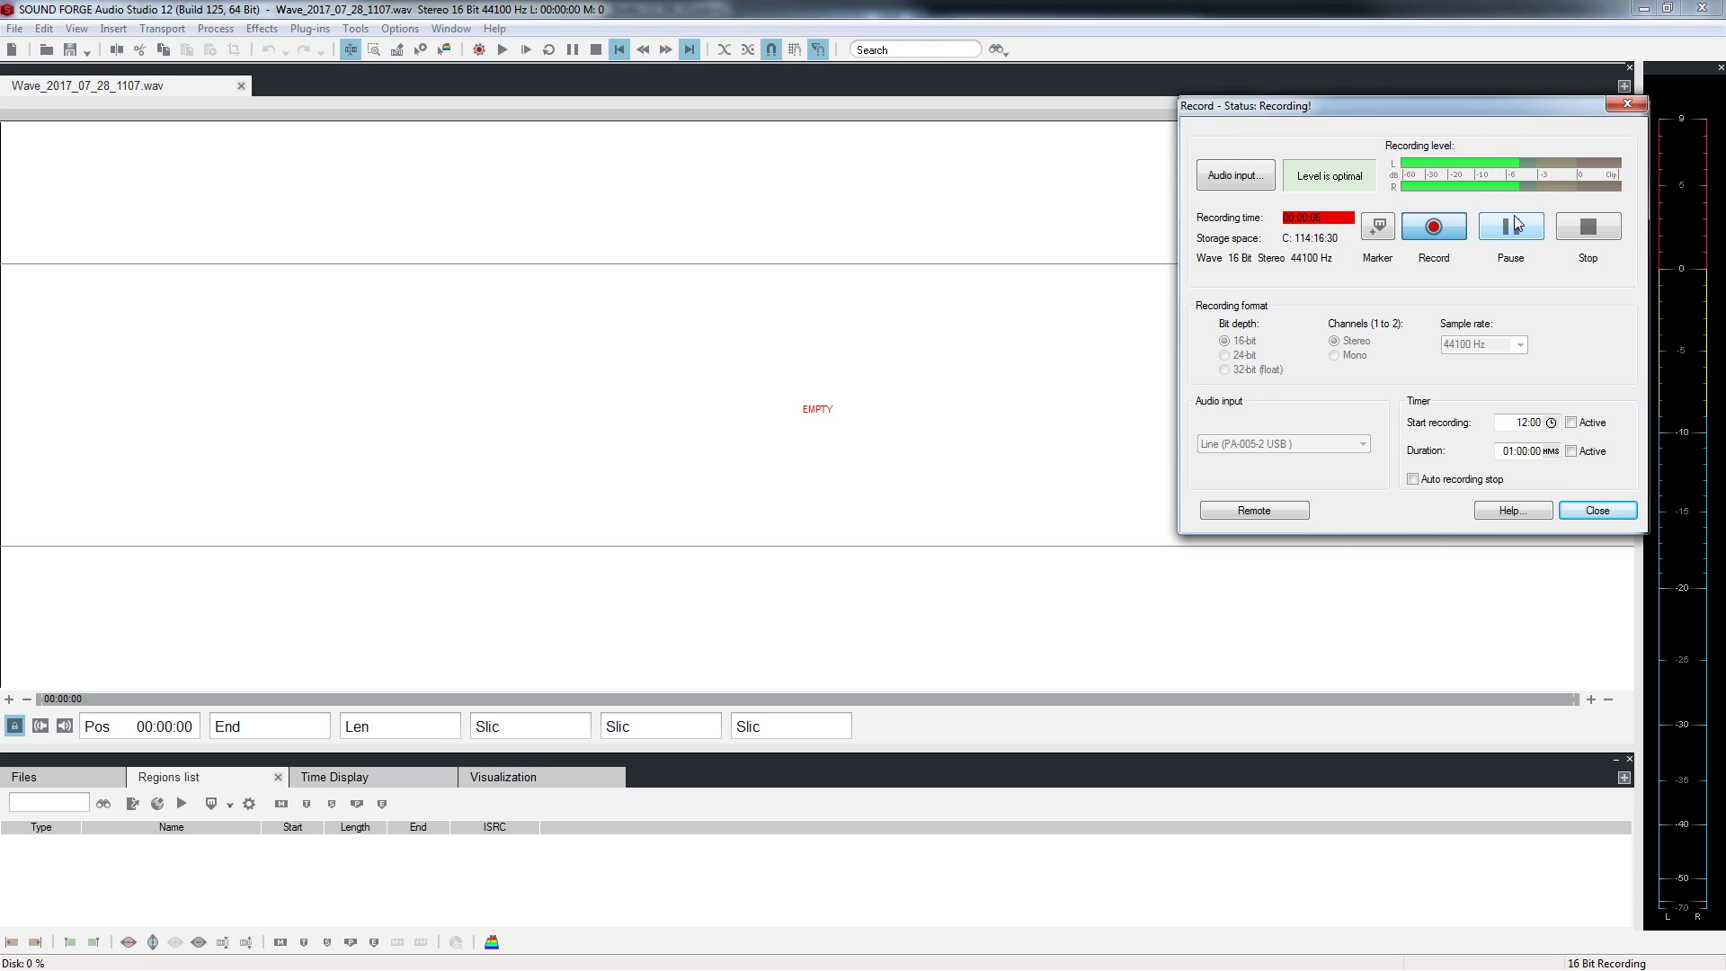
pyautogui.click(1587, 224)
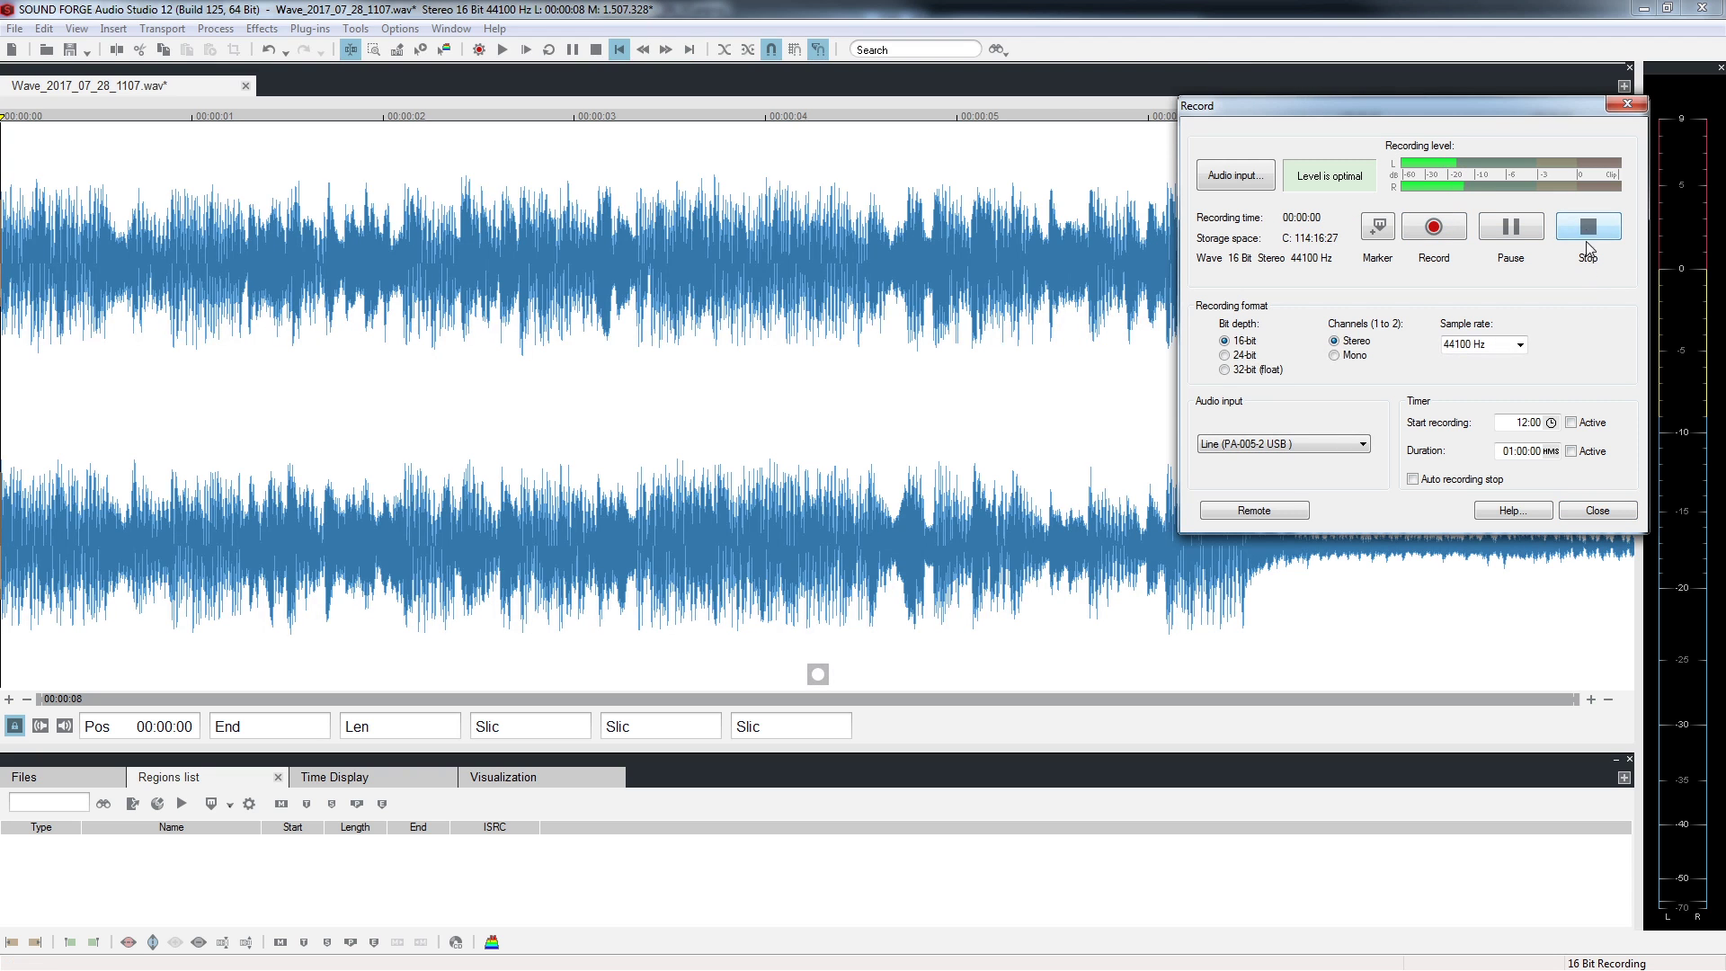
pyautogui.click(1627, 505)
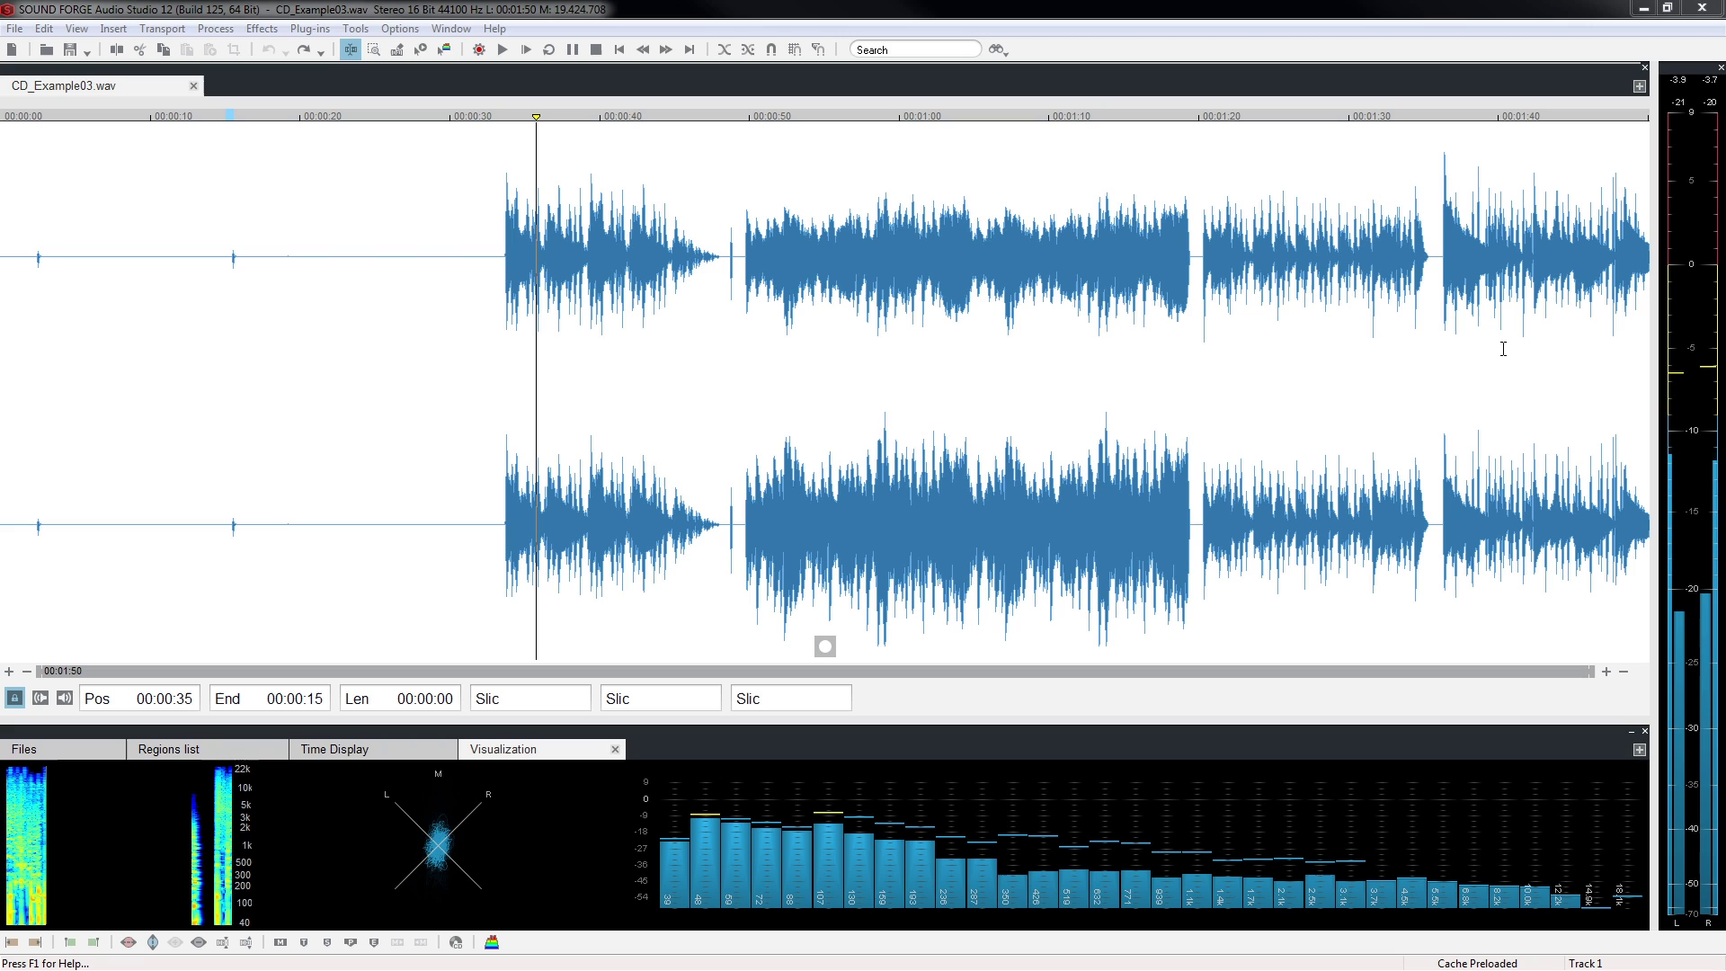
# Step: Select the silent lead-in from 00:00:00 to the music start and delete it
pyautogui.click(501, 333)
pyautogui.moveTo(501, 333); pyautogui.dragTo(4, 323)
pyautogui.click(43, 27)
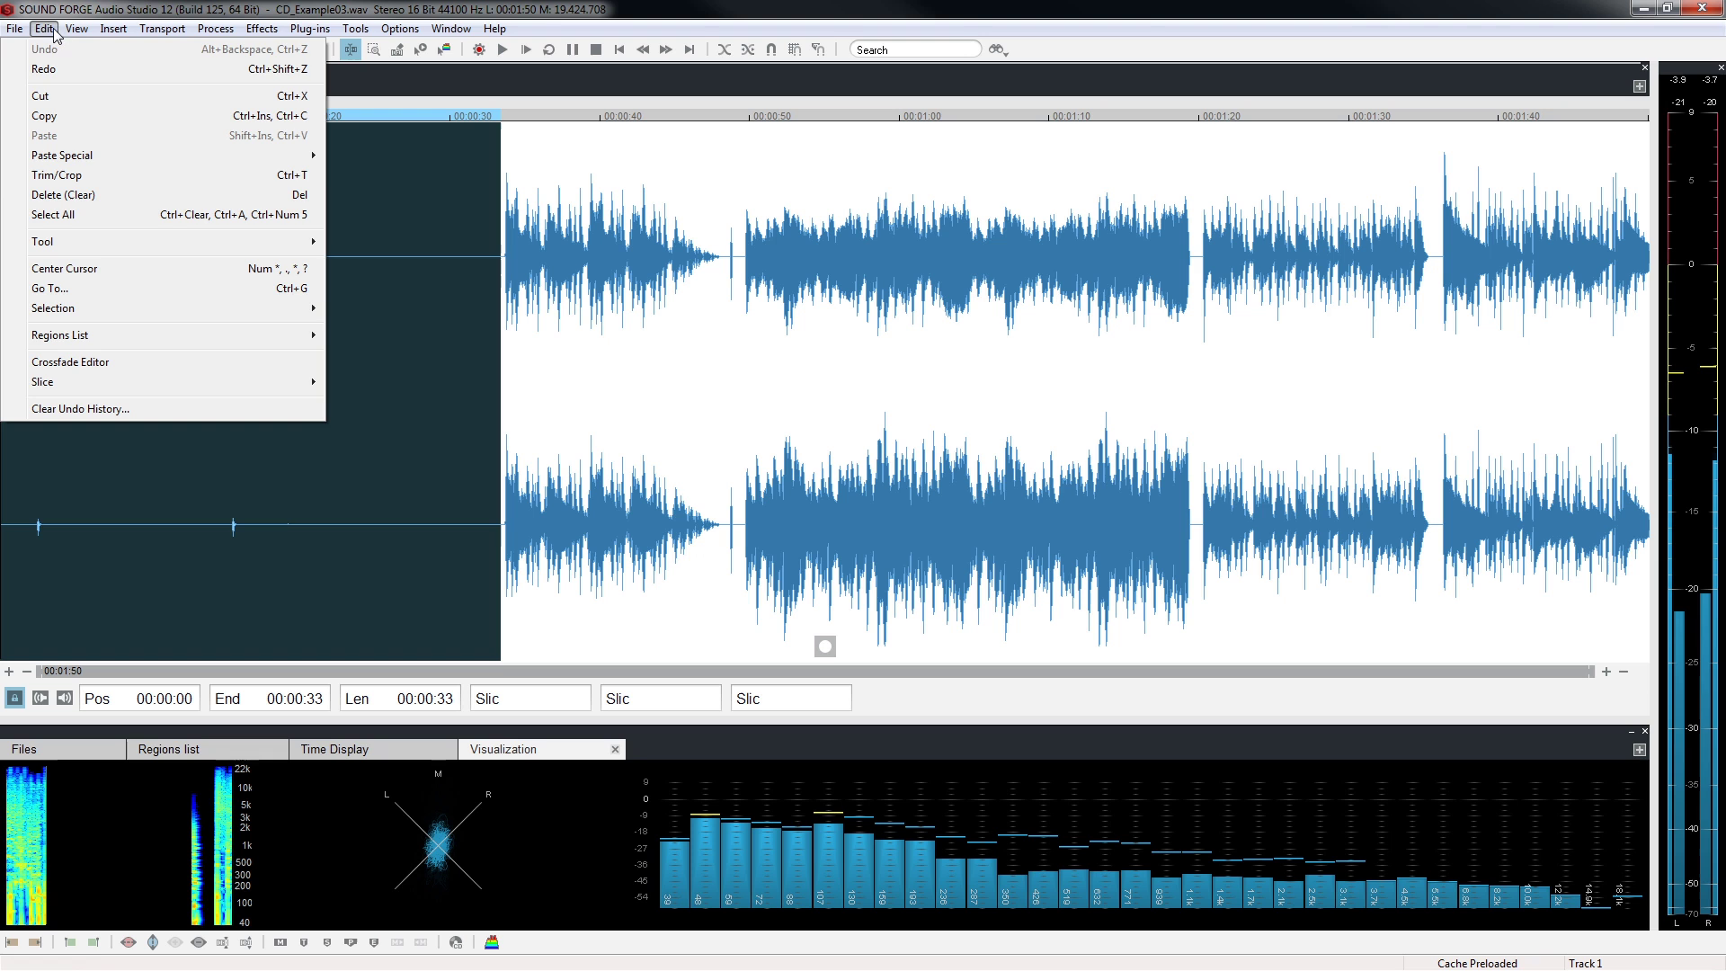
pyautogui.click(63, 195)
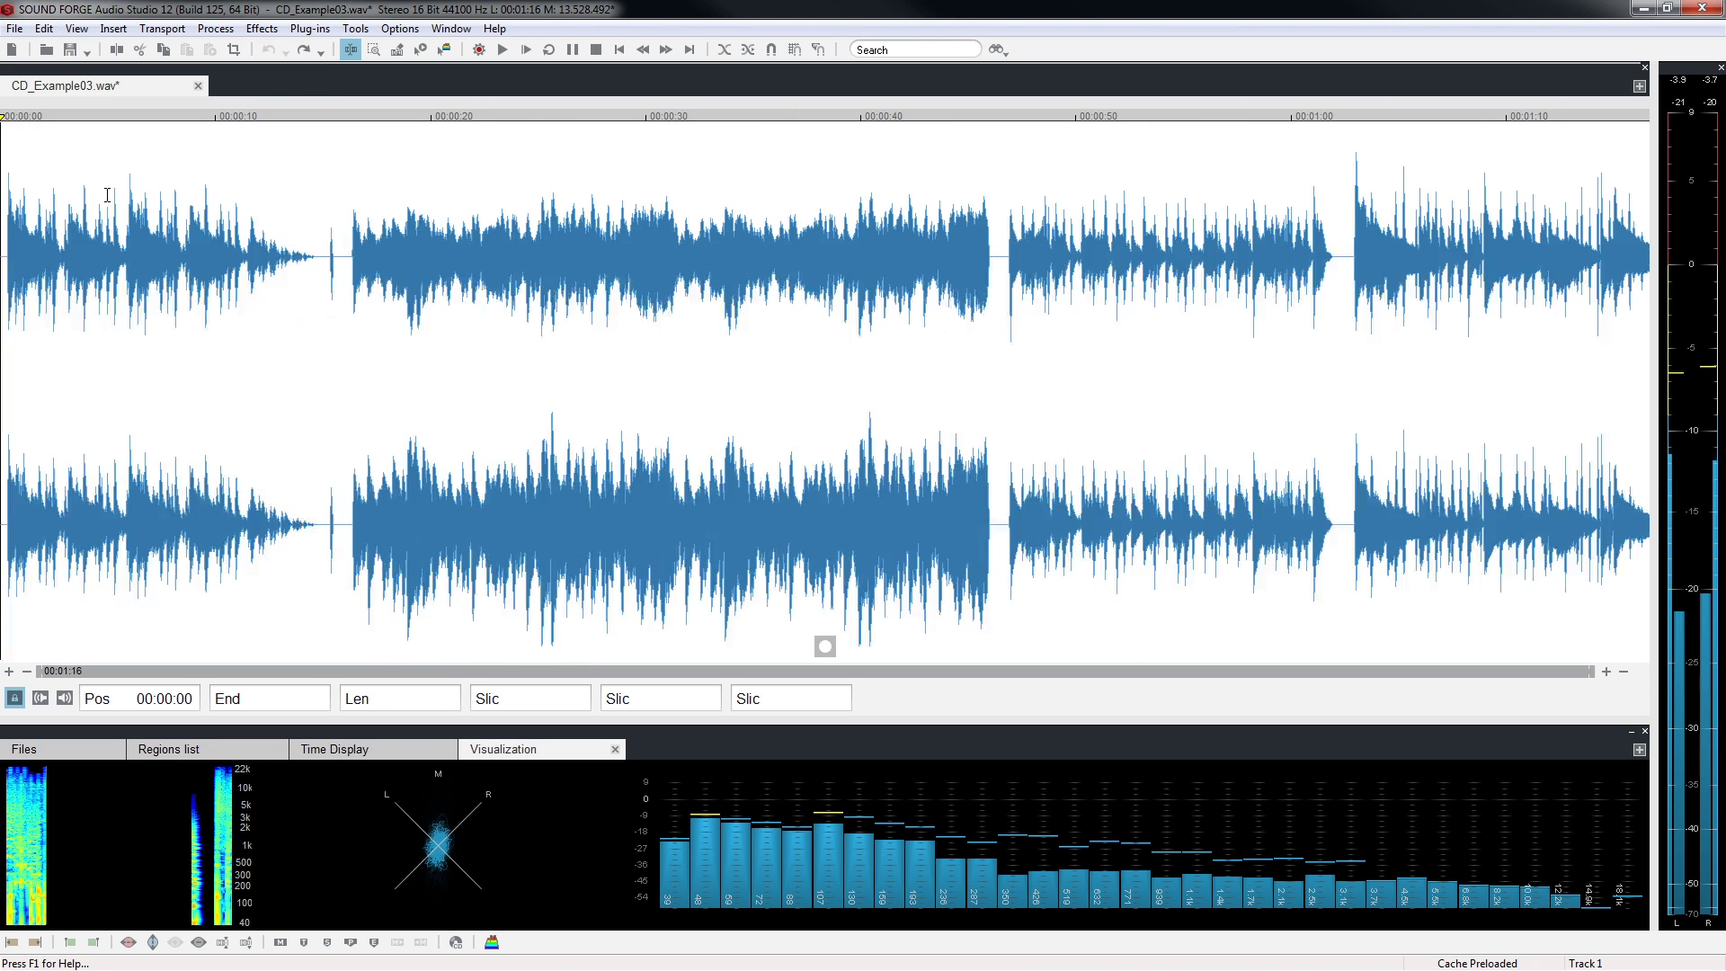
# Step: Zoom in, delete the stray click at 00:00:15, then zoom out to the whole file
pyautogui.click(322, 263)
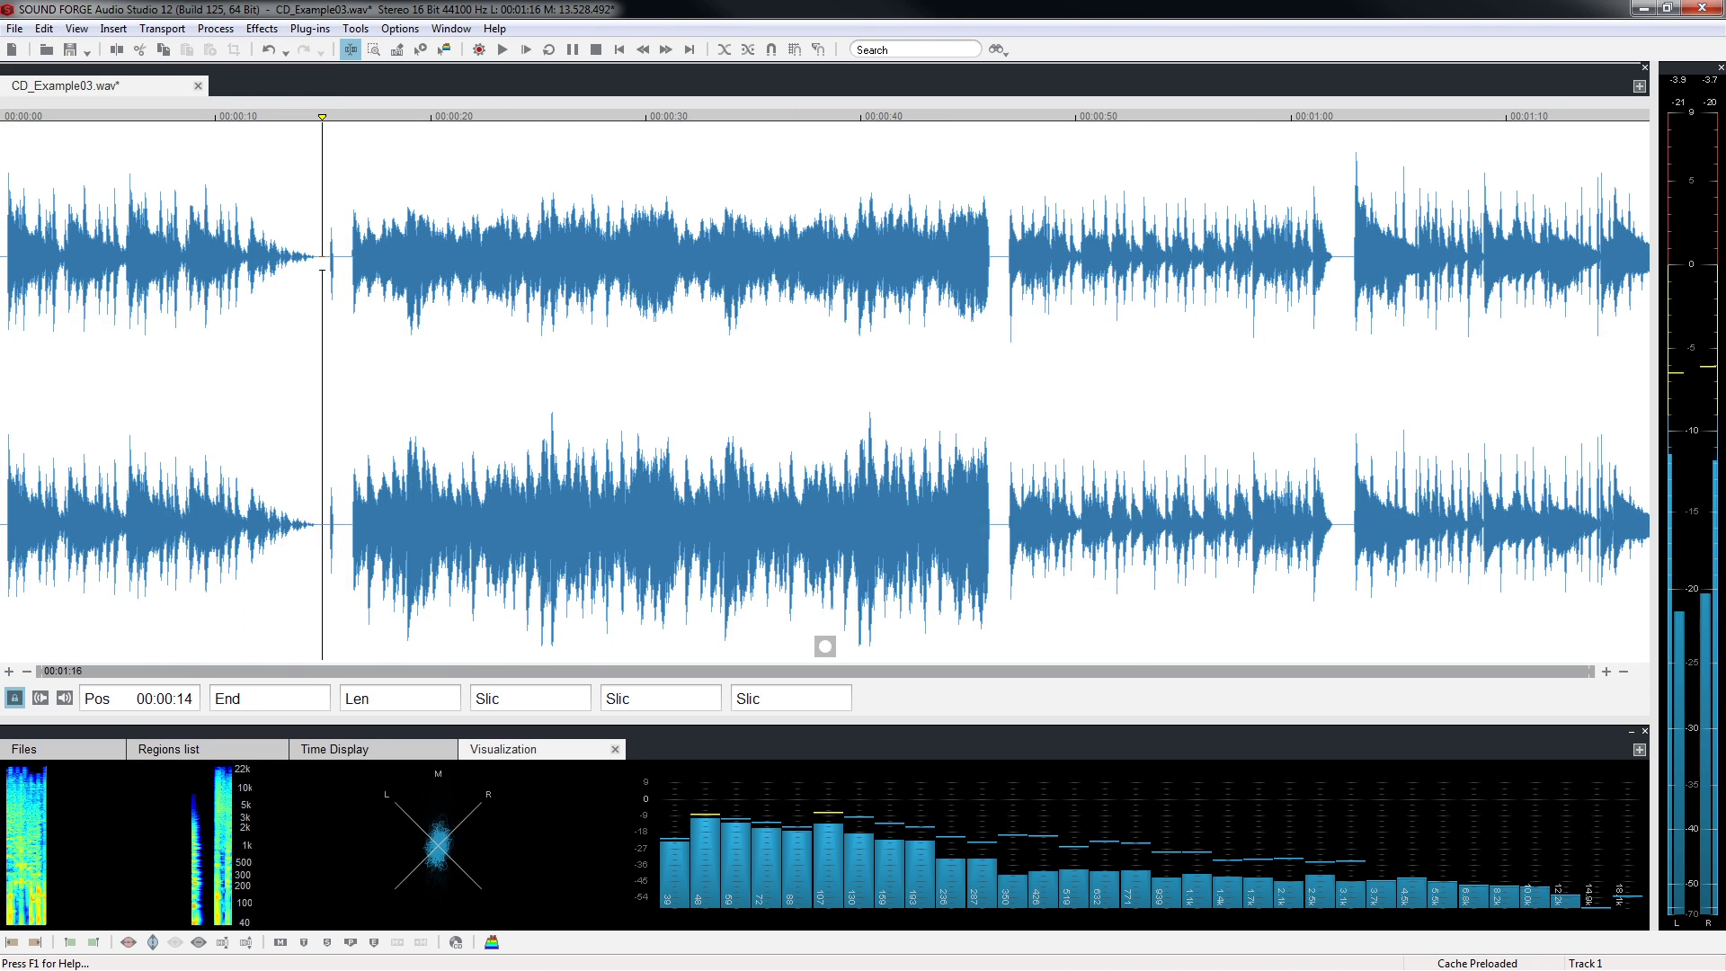
pyautogui.scroll(3, 322, 263)
pyautogui.click(864, 251)
pyautogui.moveTo(864, 249); pyautogui.dragTo(937, 252)
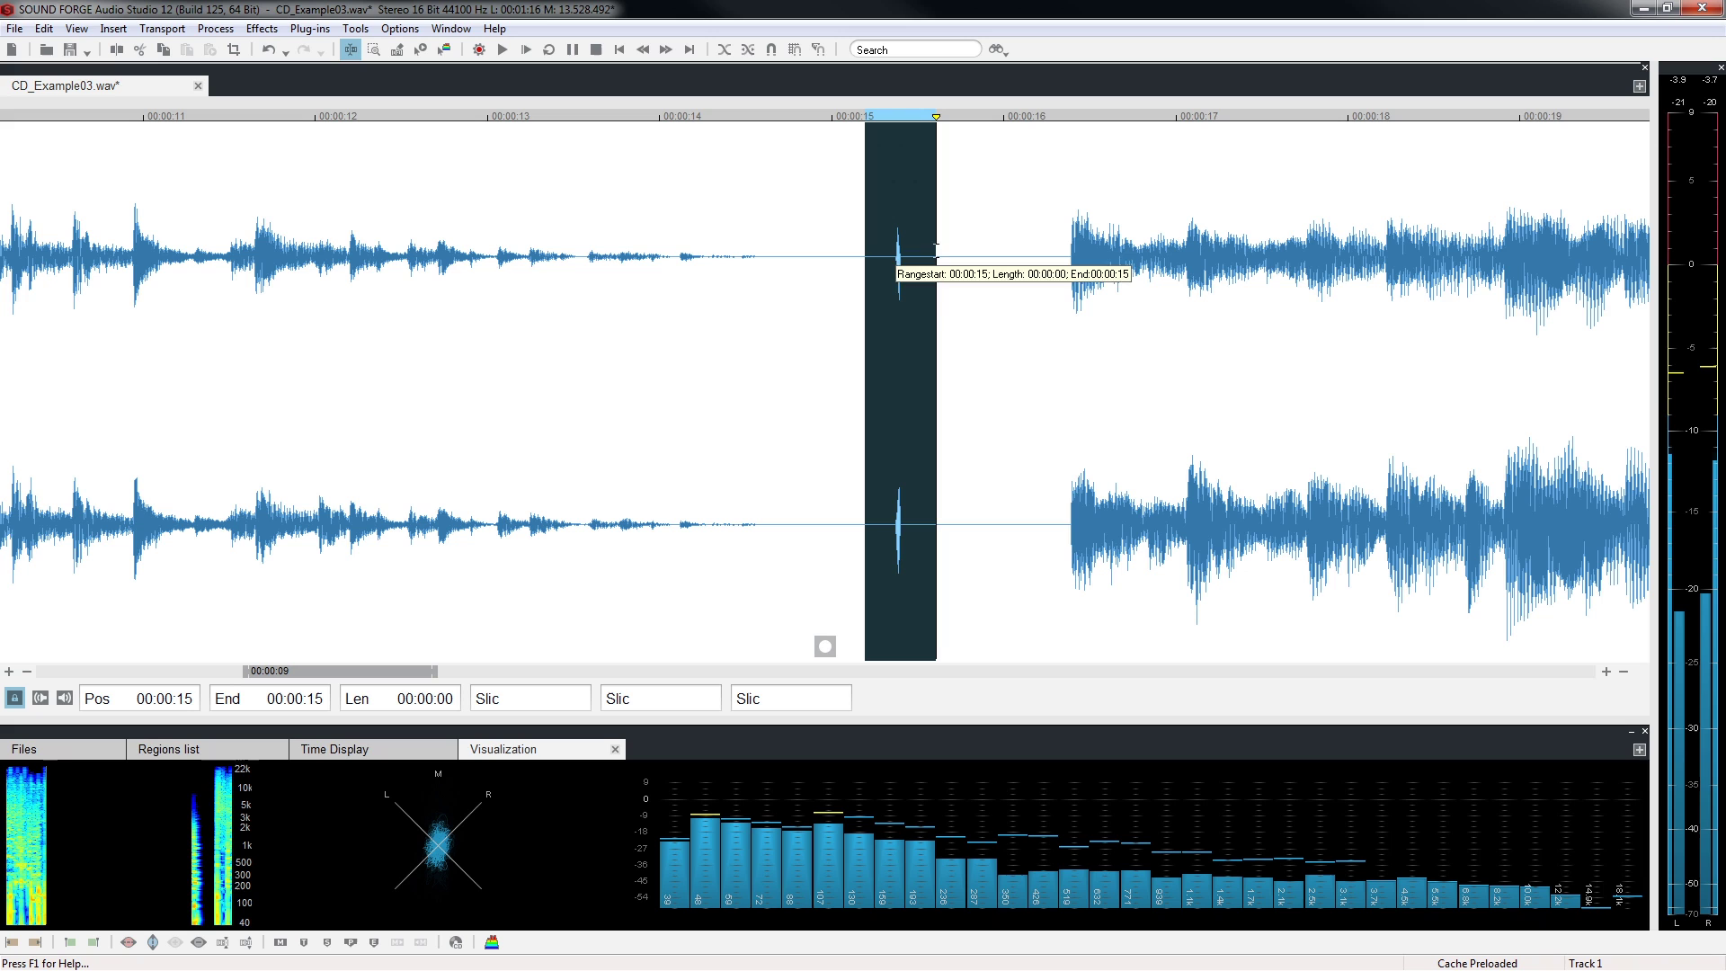
pyautogui.click(44, 28)
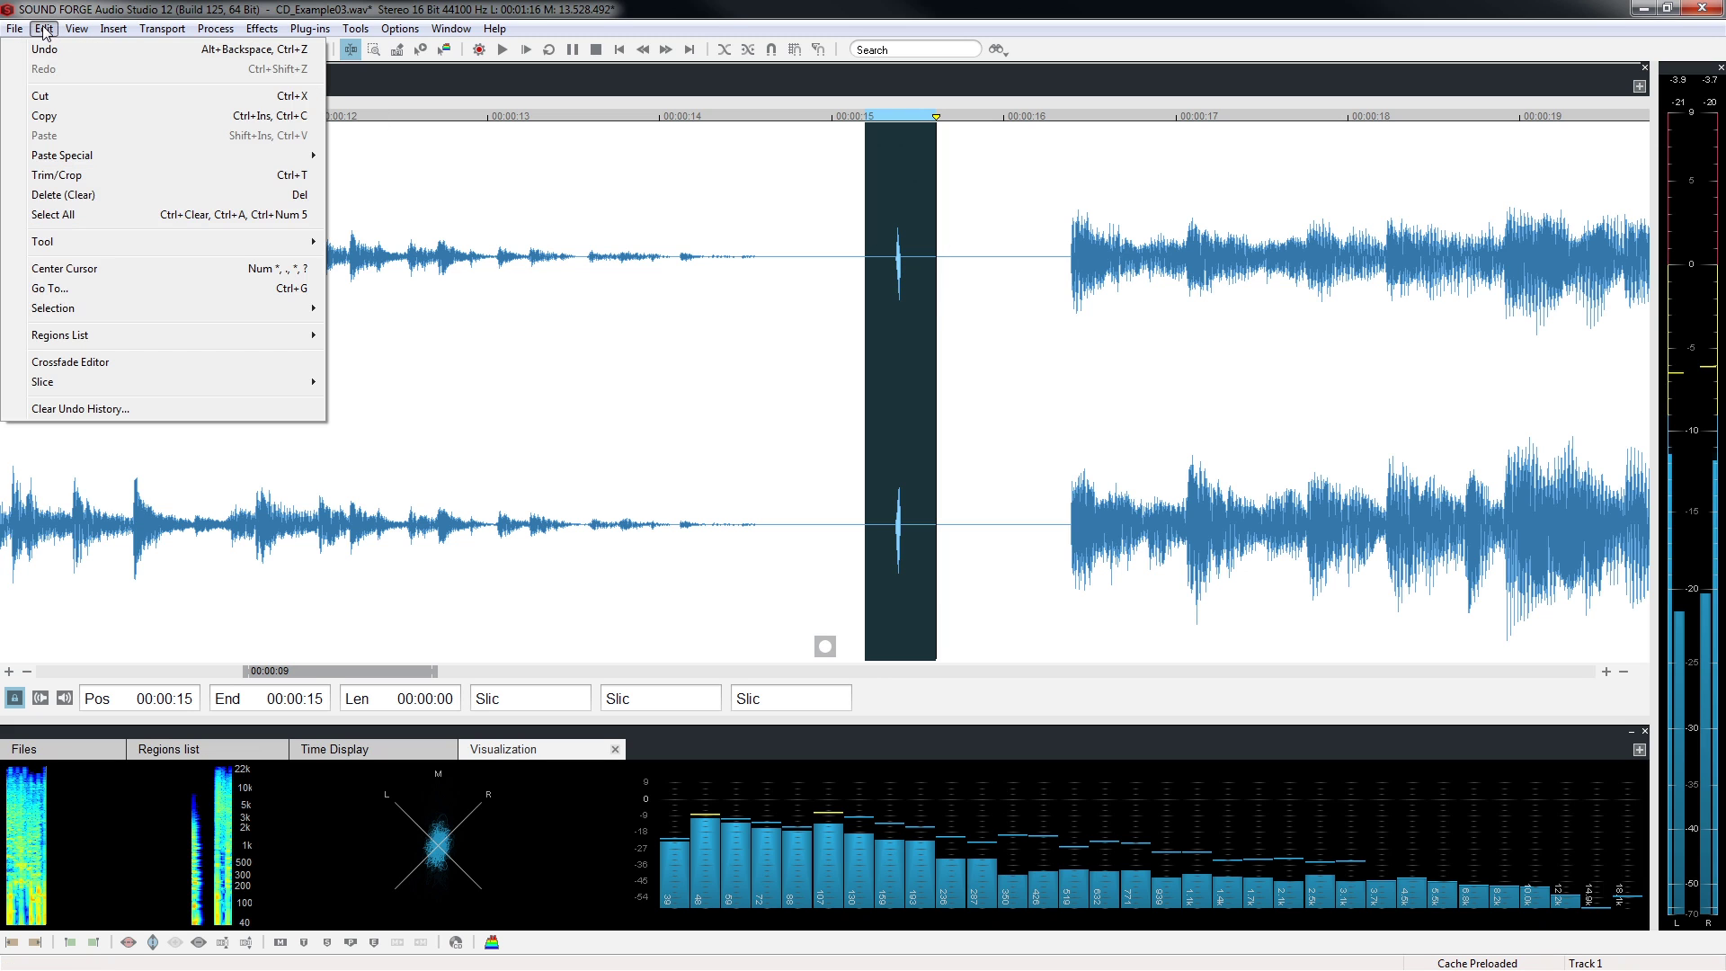
pyautogui.click(89, 193)
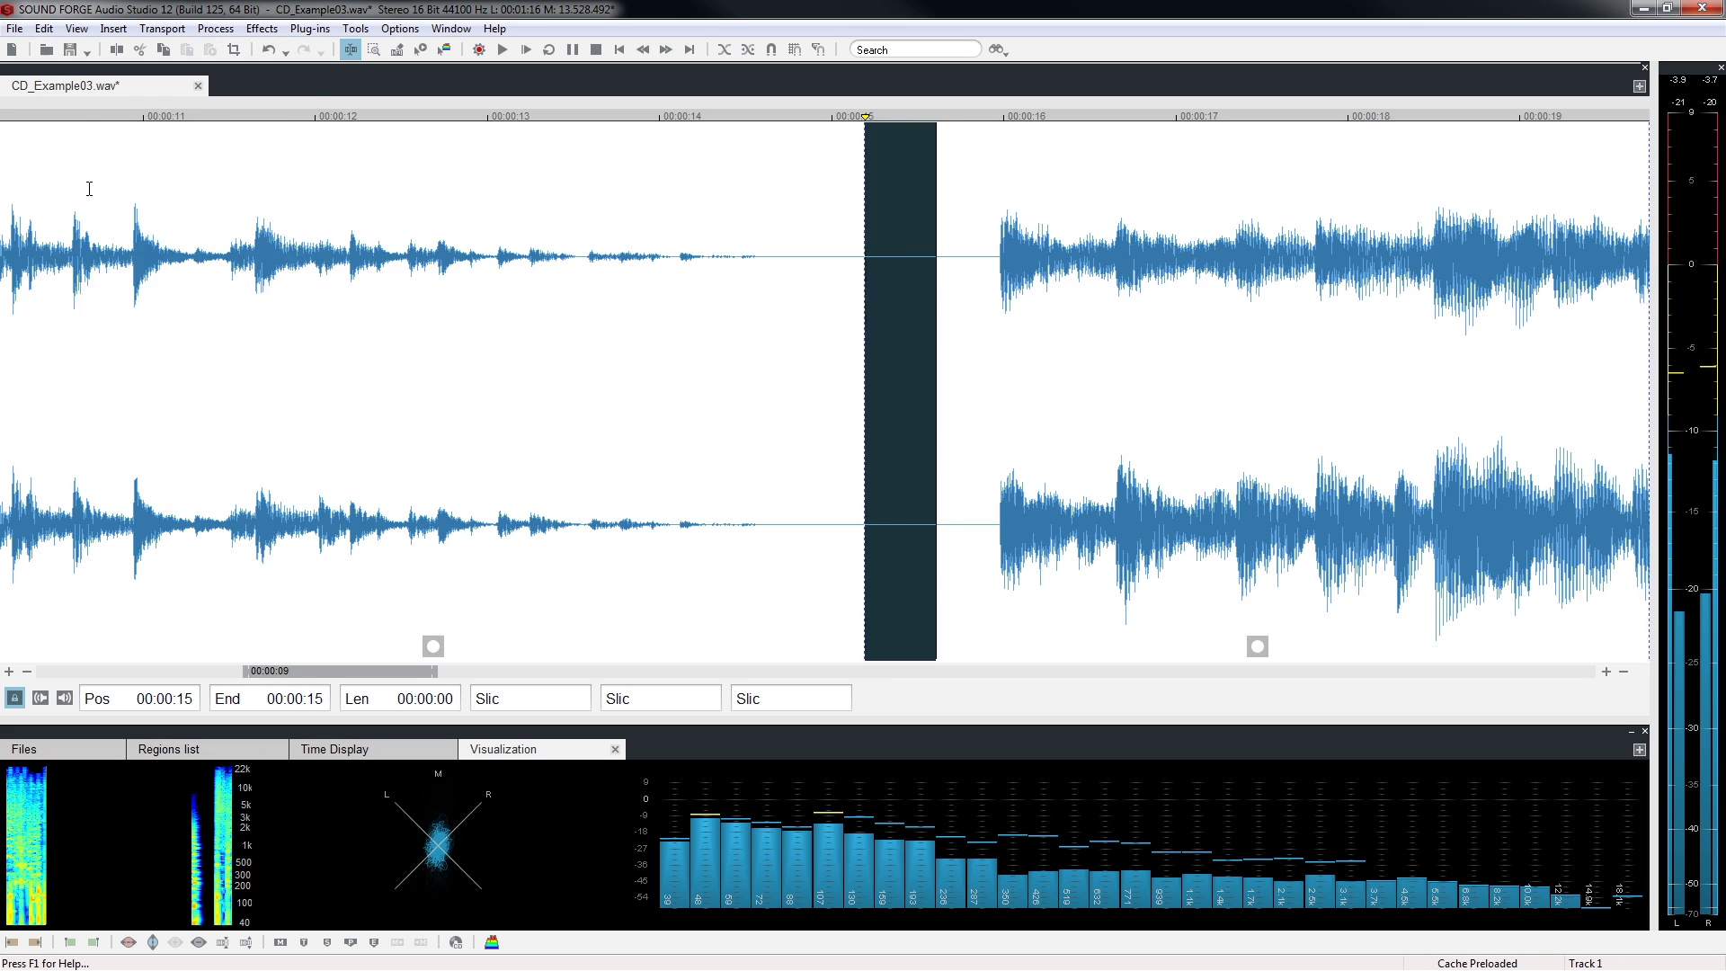
pyautogui.click(89, 189)
pyautogui.hotkey('ctrl', 'Down')
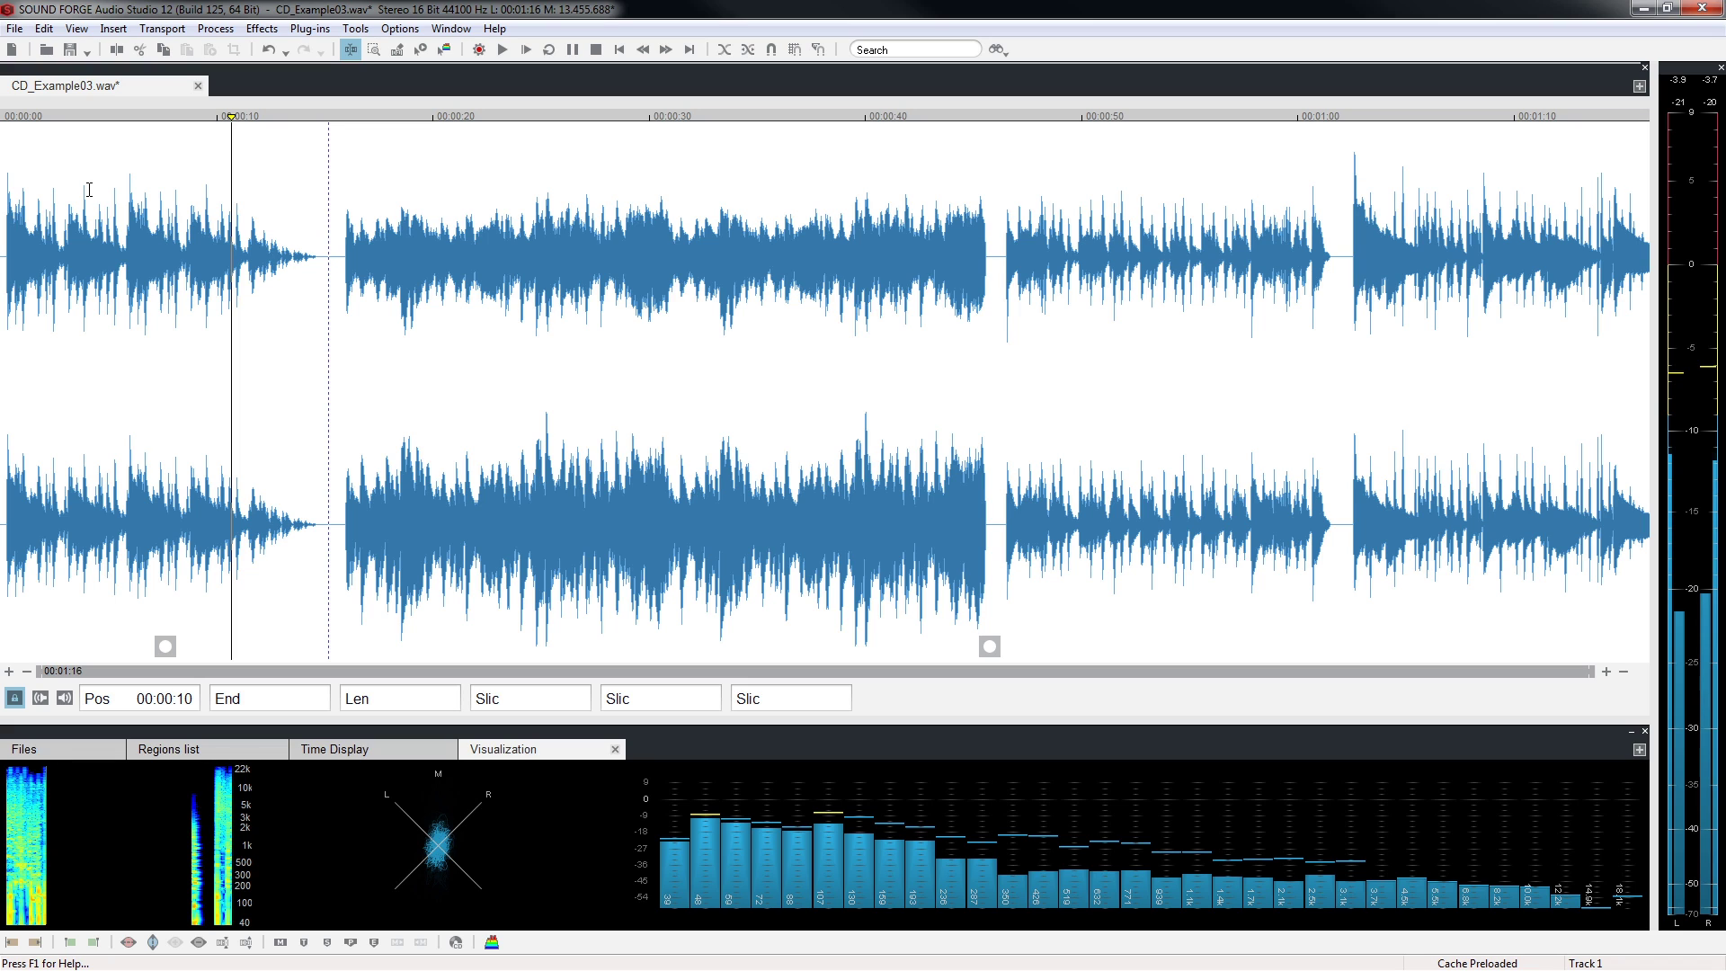
pyautogui.click(369, 30)
pyautogui.moveTo(292, 81)
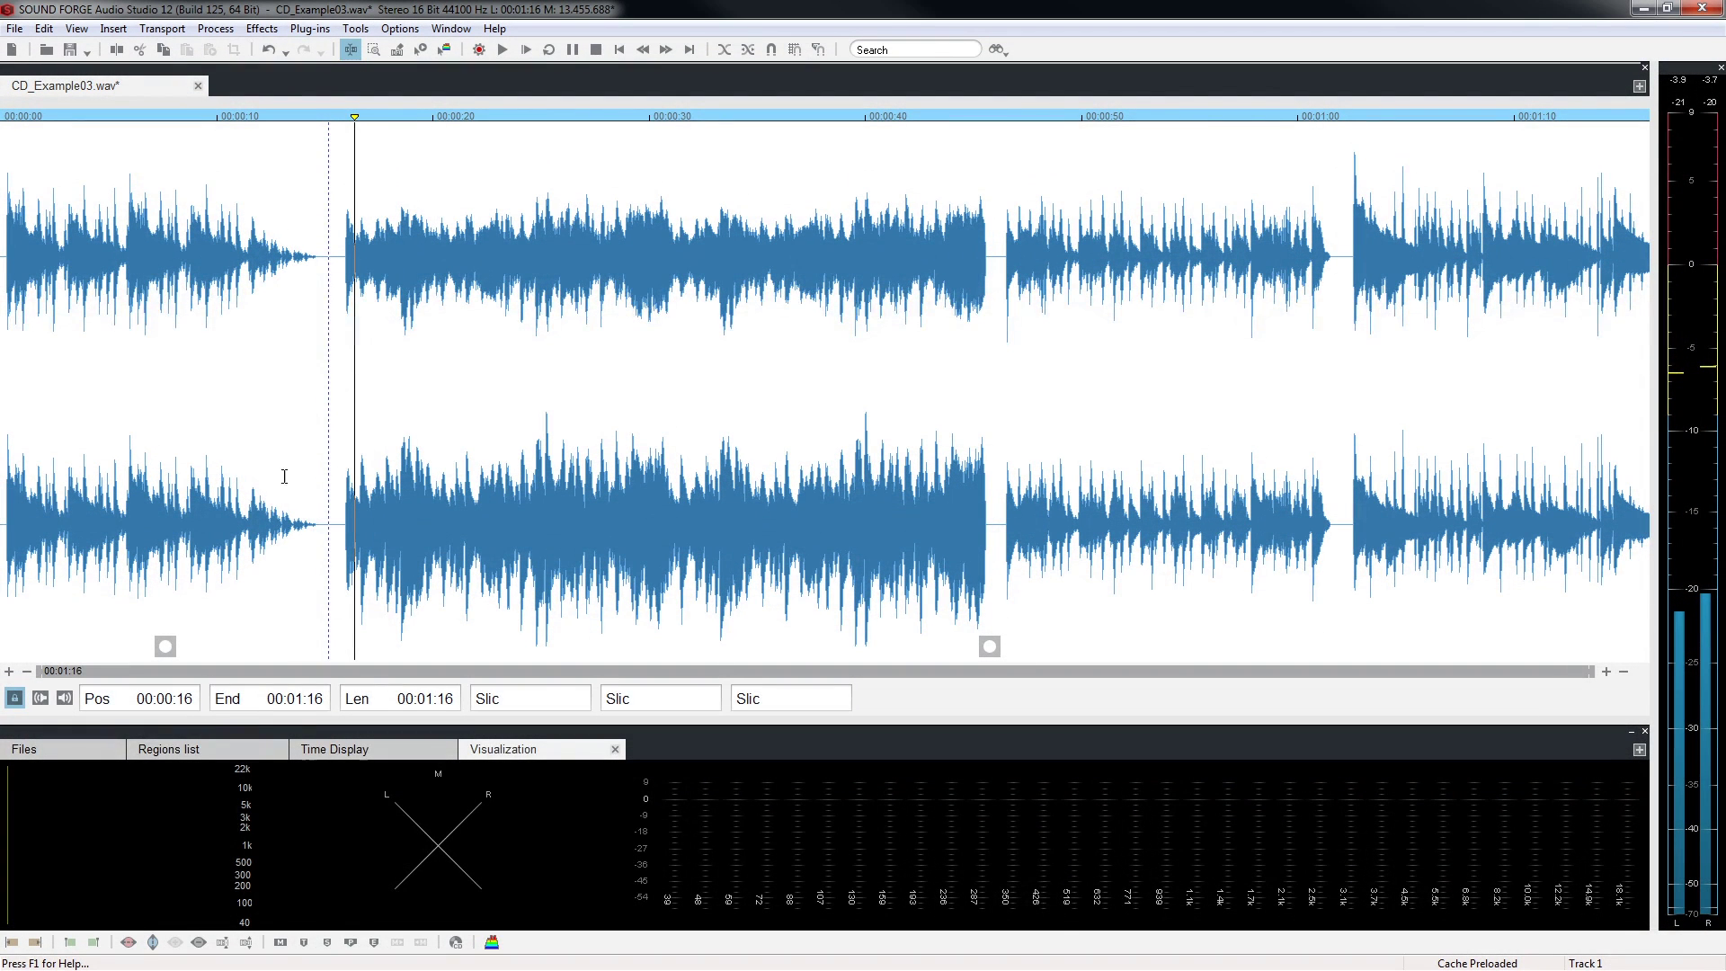
# Step: Show the regions list and add CD track markers at 00:00:00 and 00:00:15
pyautogui.click(254, 755)
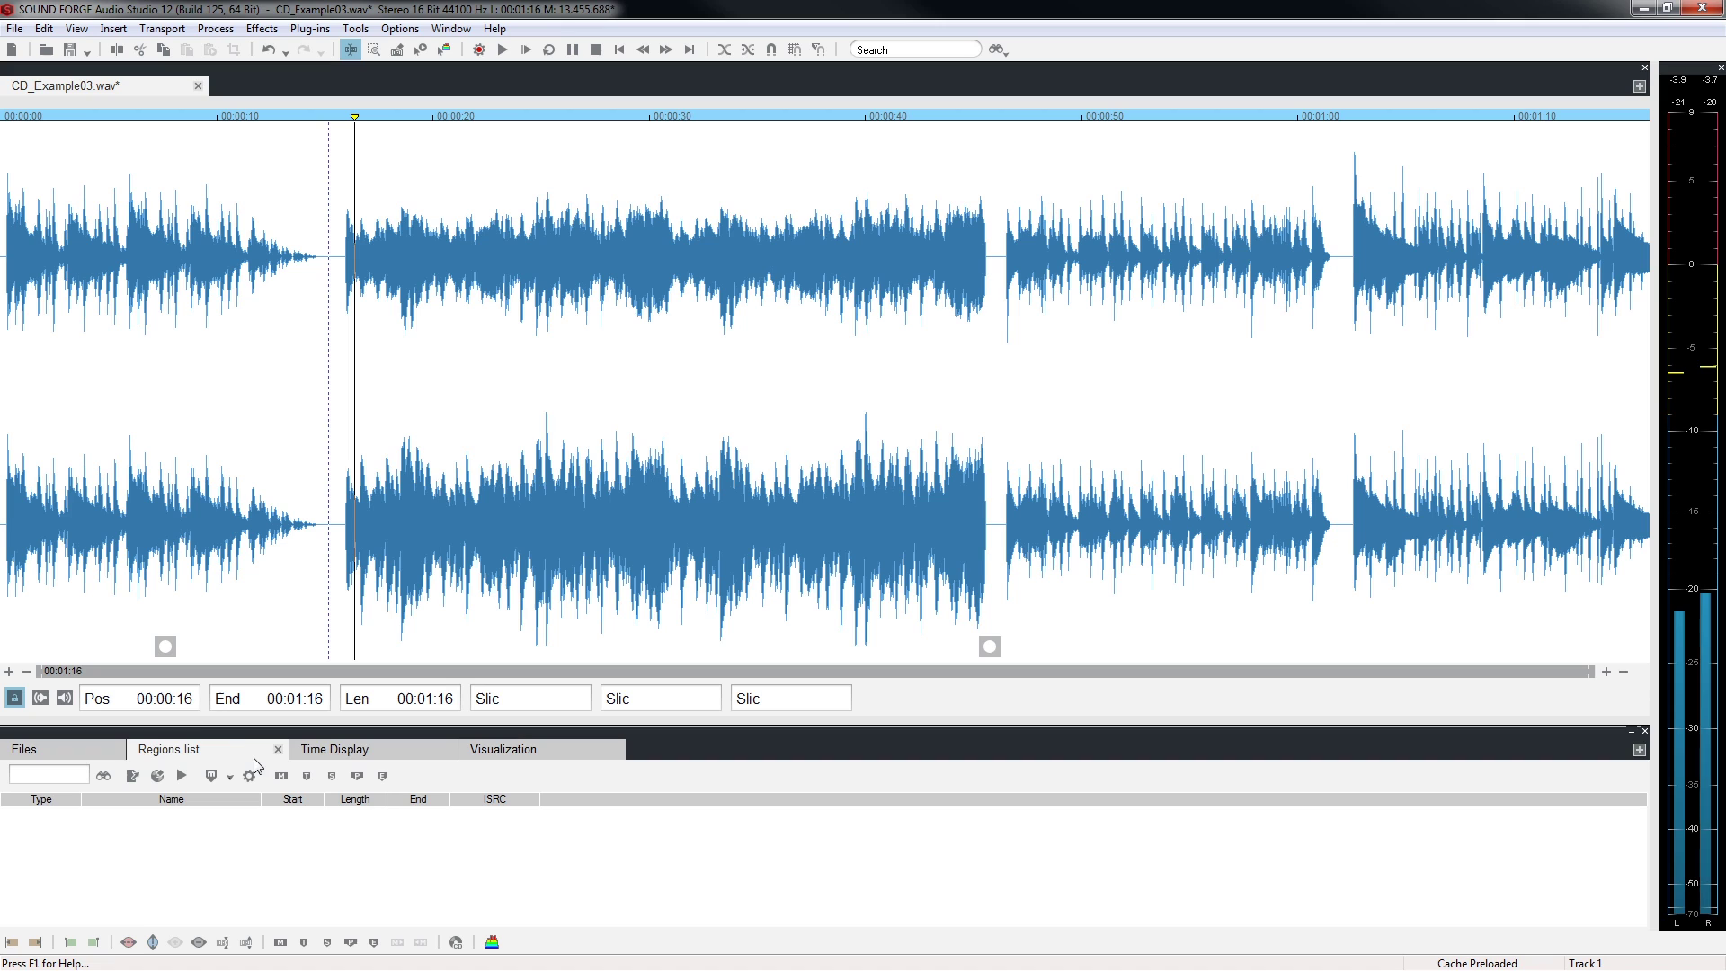
pyautogui.click(11, 530)
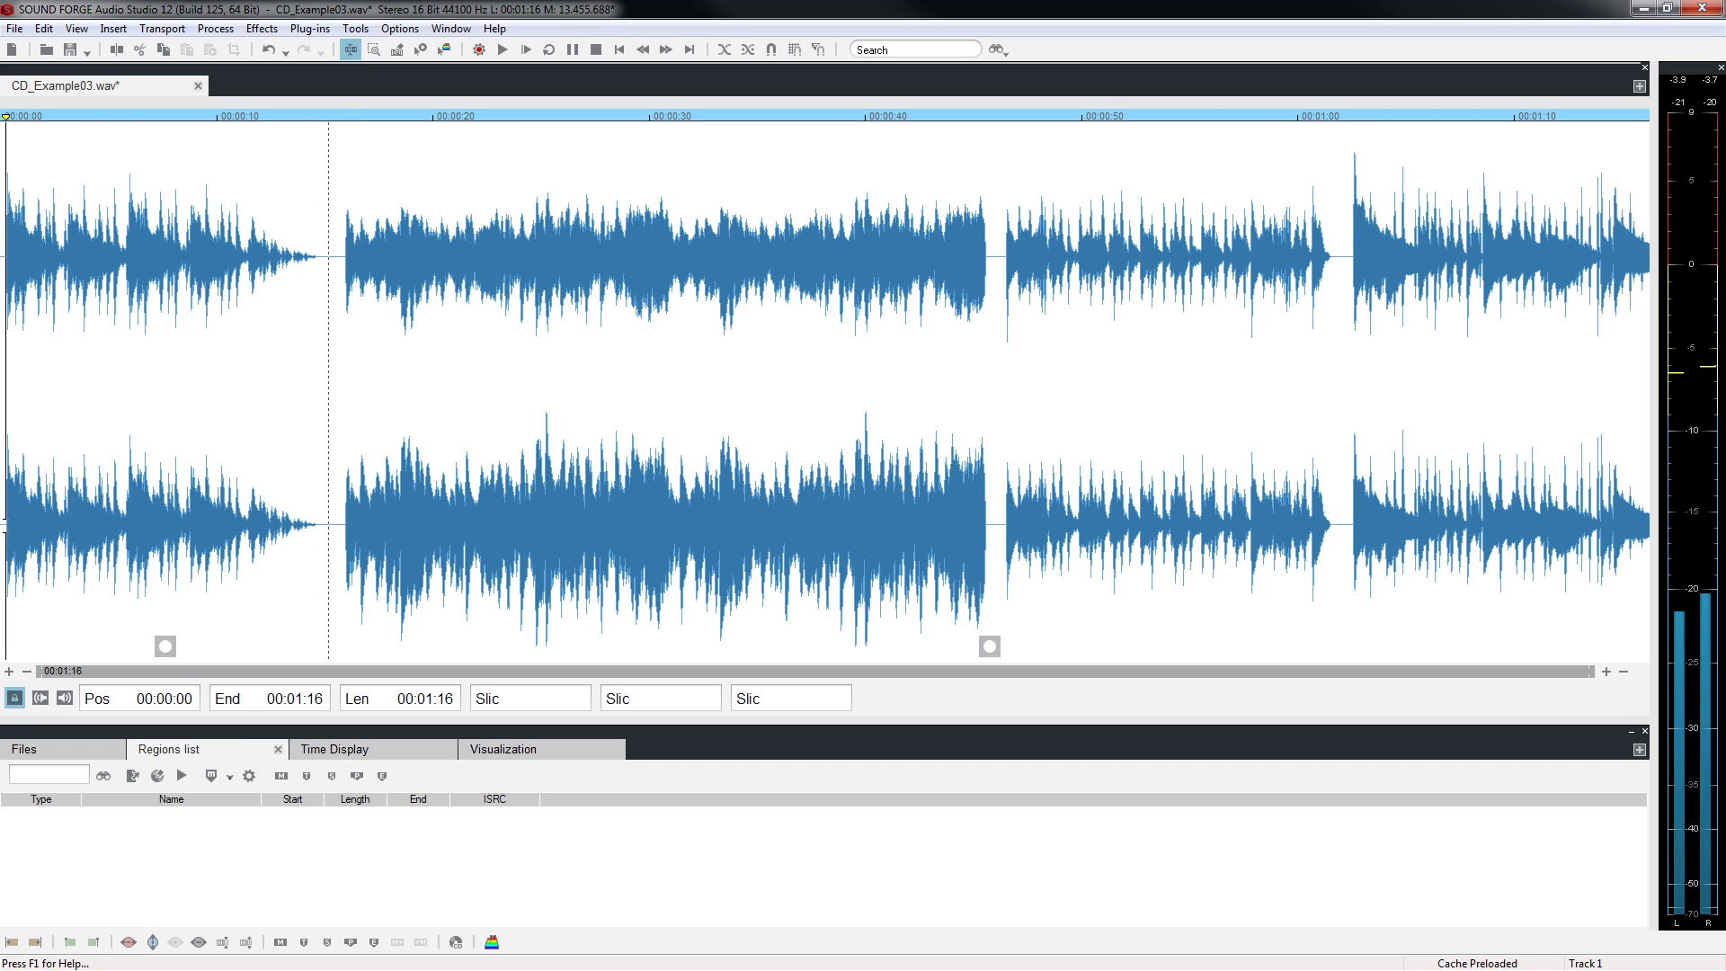
pyautogui.click(304, 942)
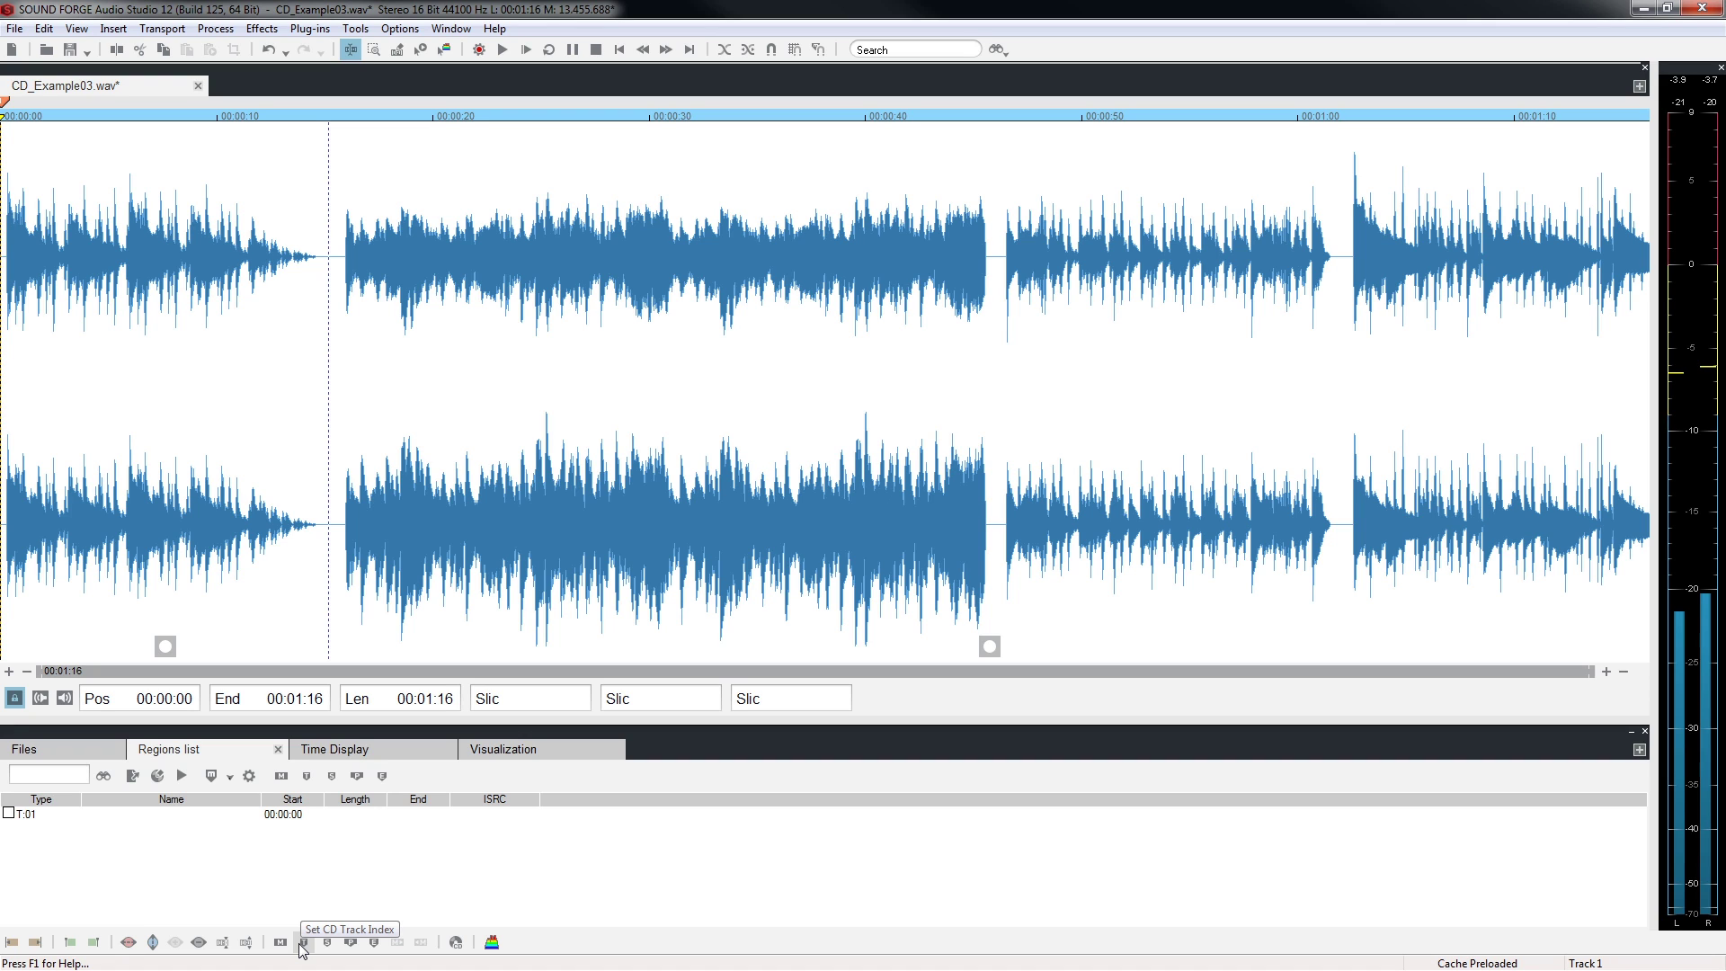
pyautogui.click(302, 943)
pyautogui.click(347, 510)
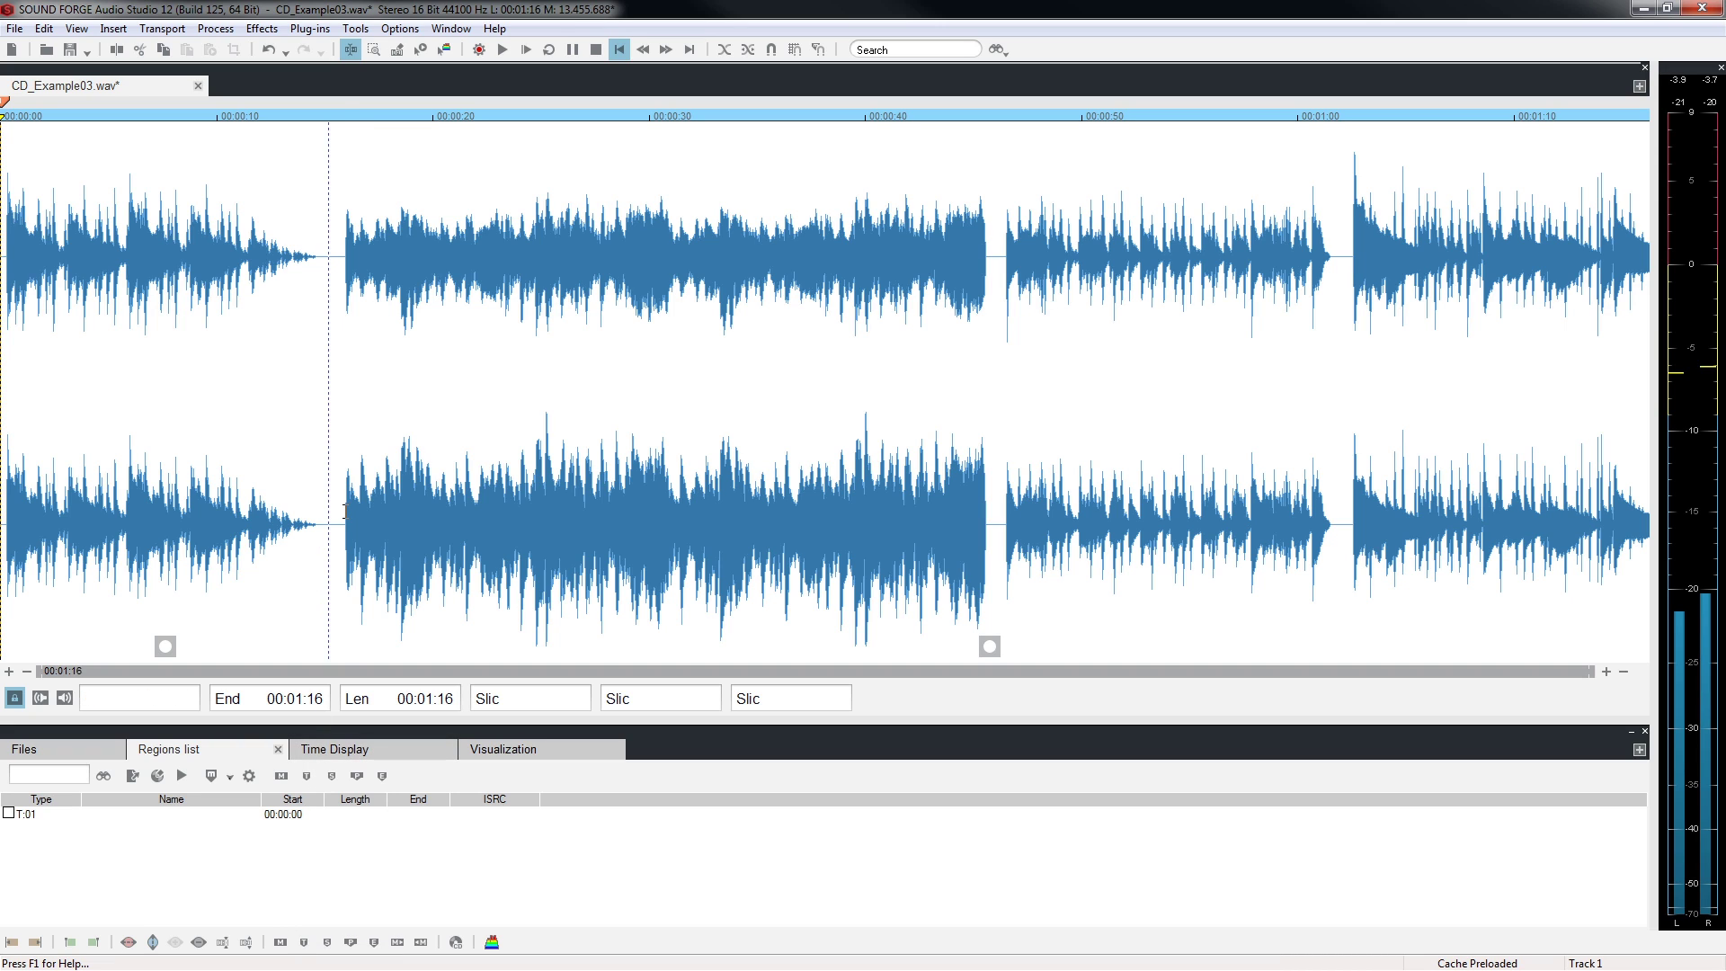
pyautogui.click(304, 942)
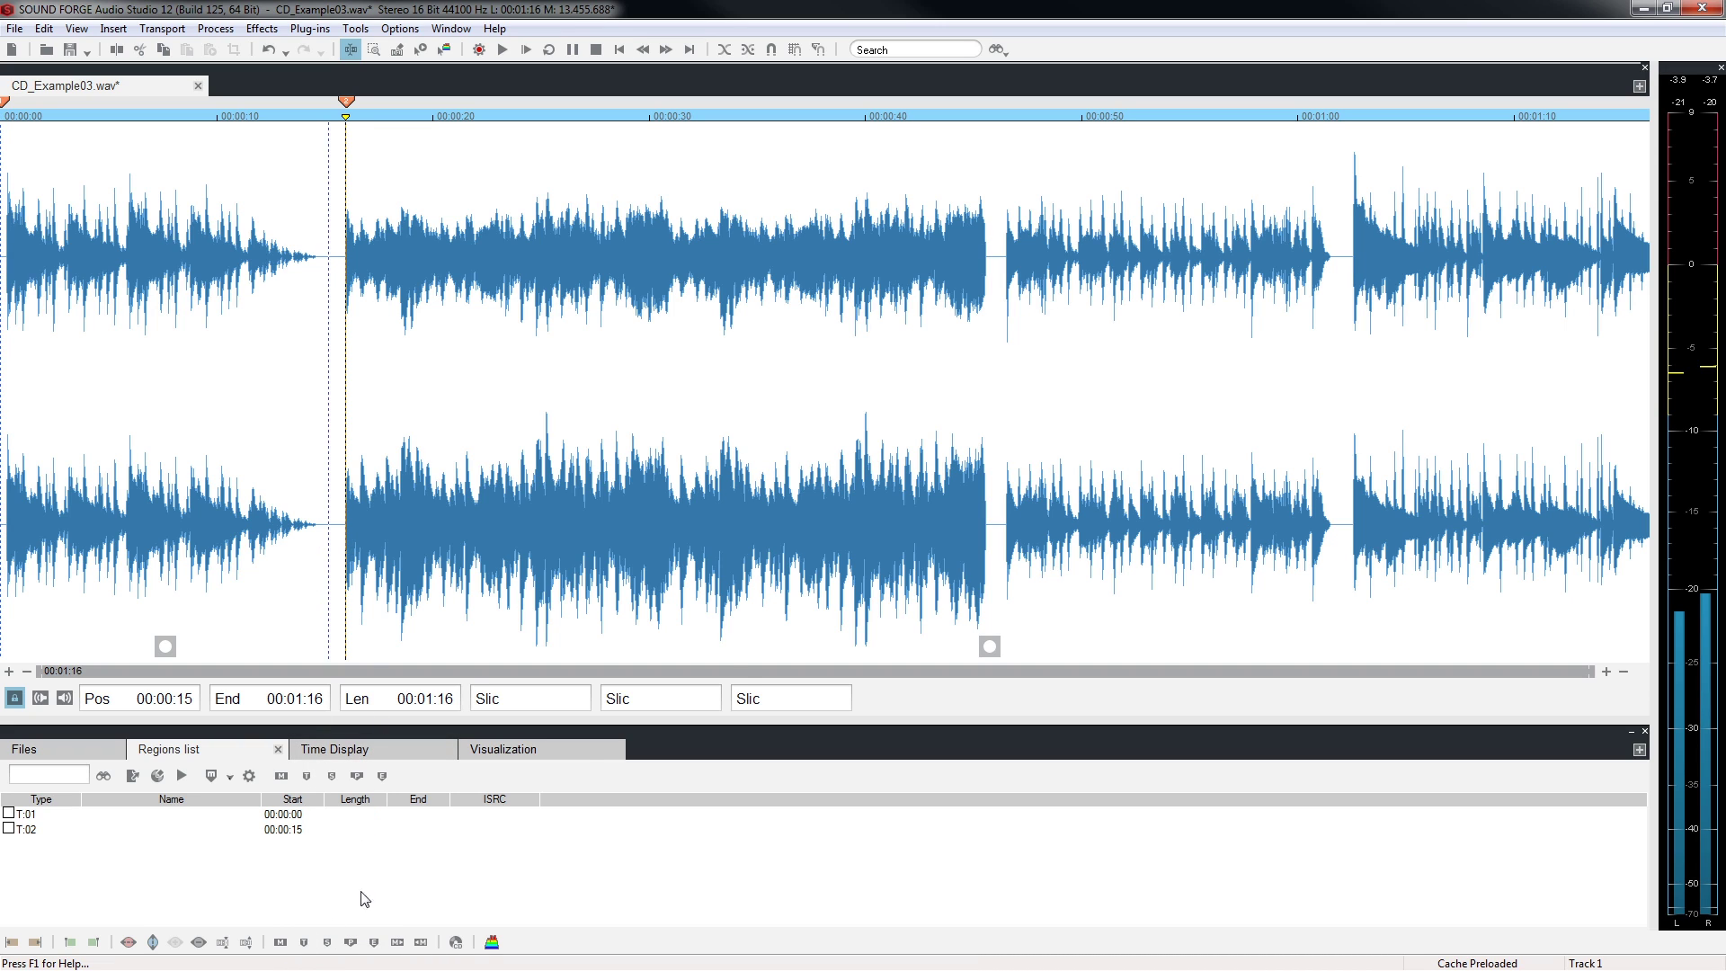
# Step: Add CD track markers at 00:00:46 and 00:01:02, a CD end marker at 00:01:16, then select T:01
pyautogui.click(1004, 500)
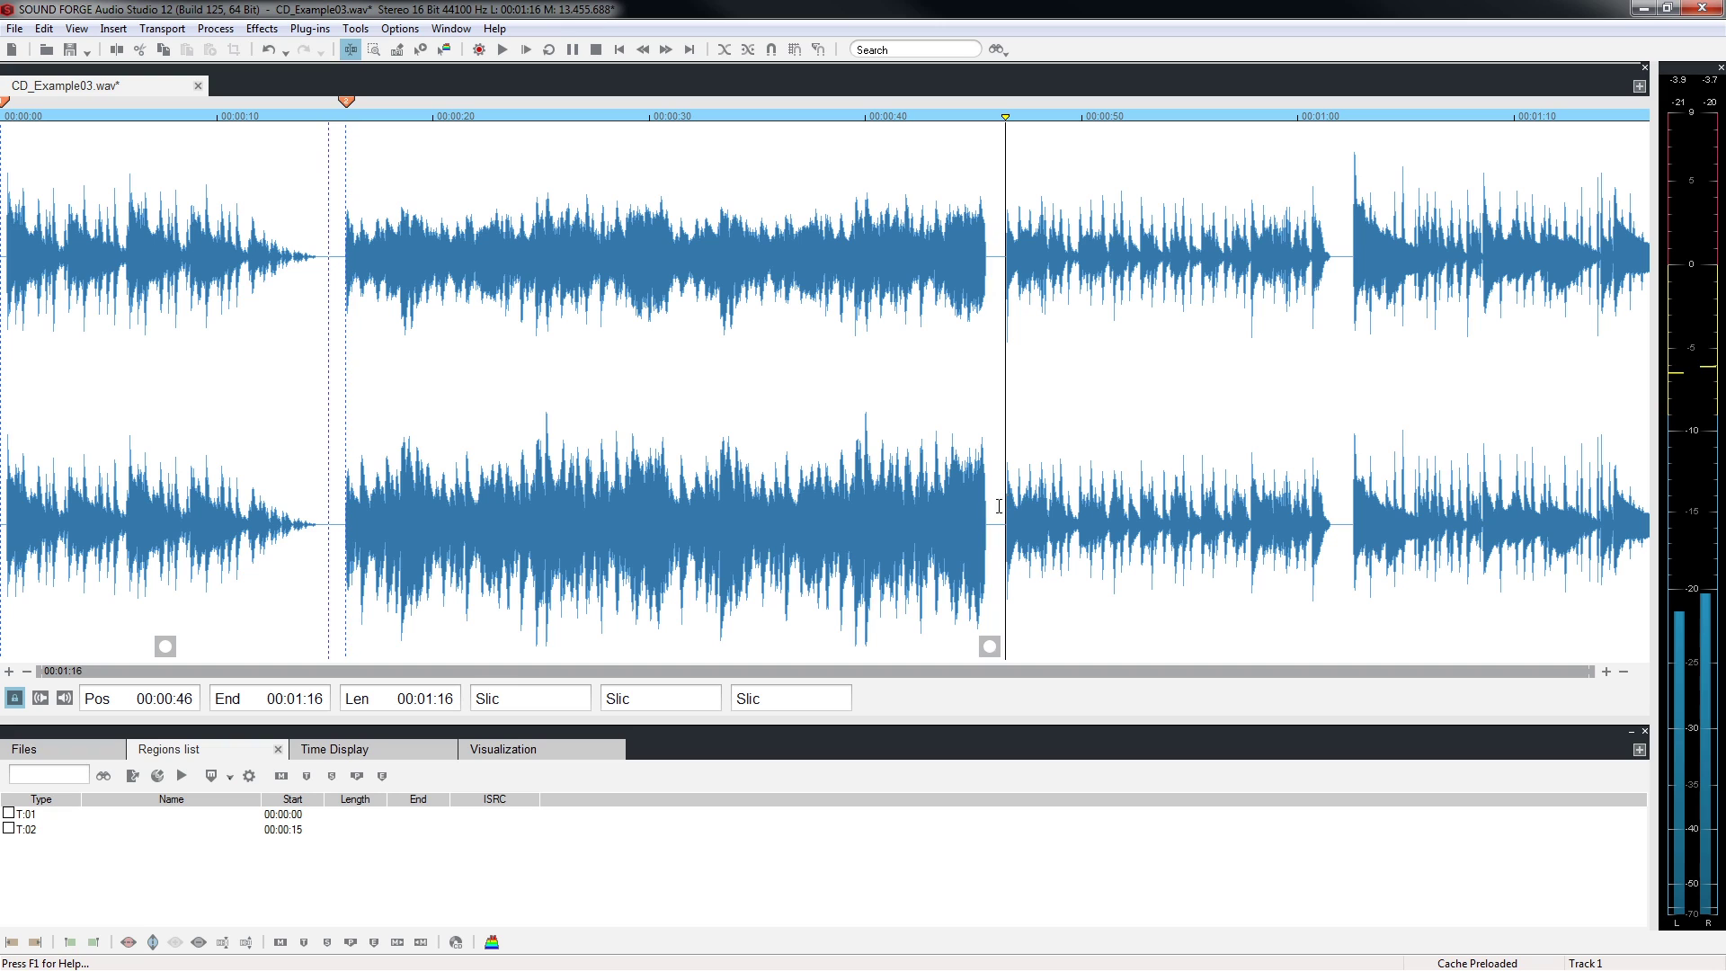
pyautogui.click(302, 942)
pyautogui.click(1350, 295)
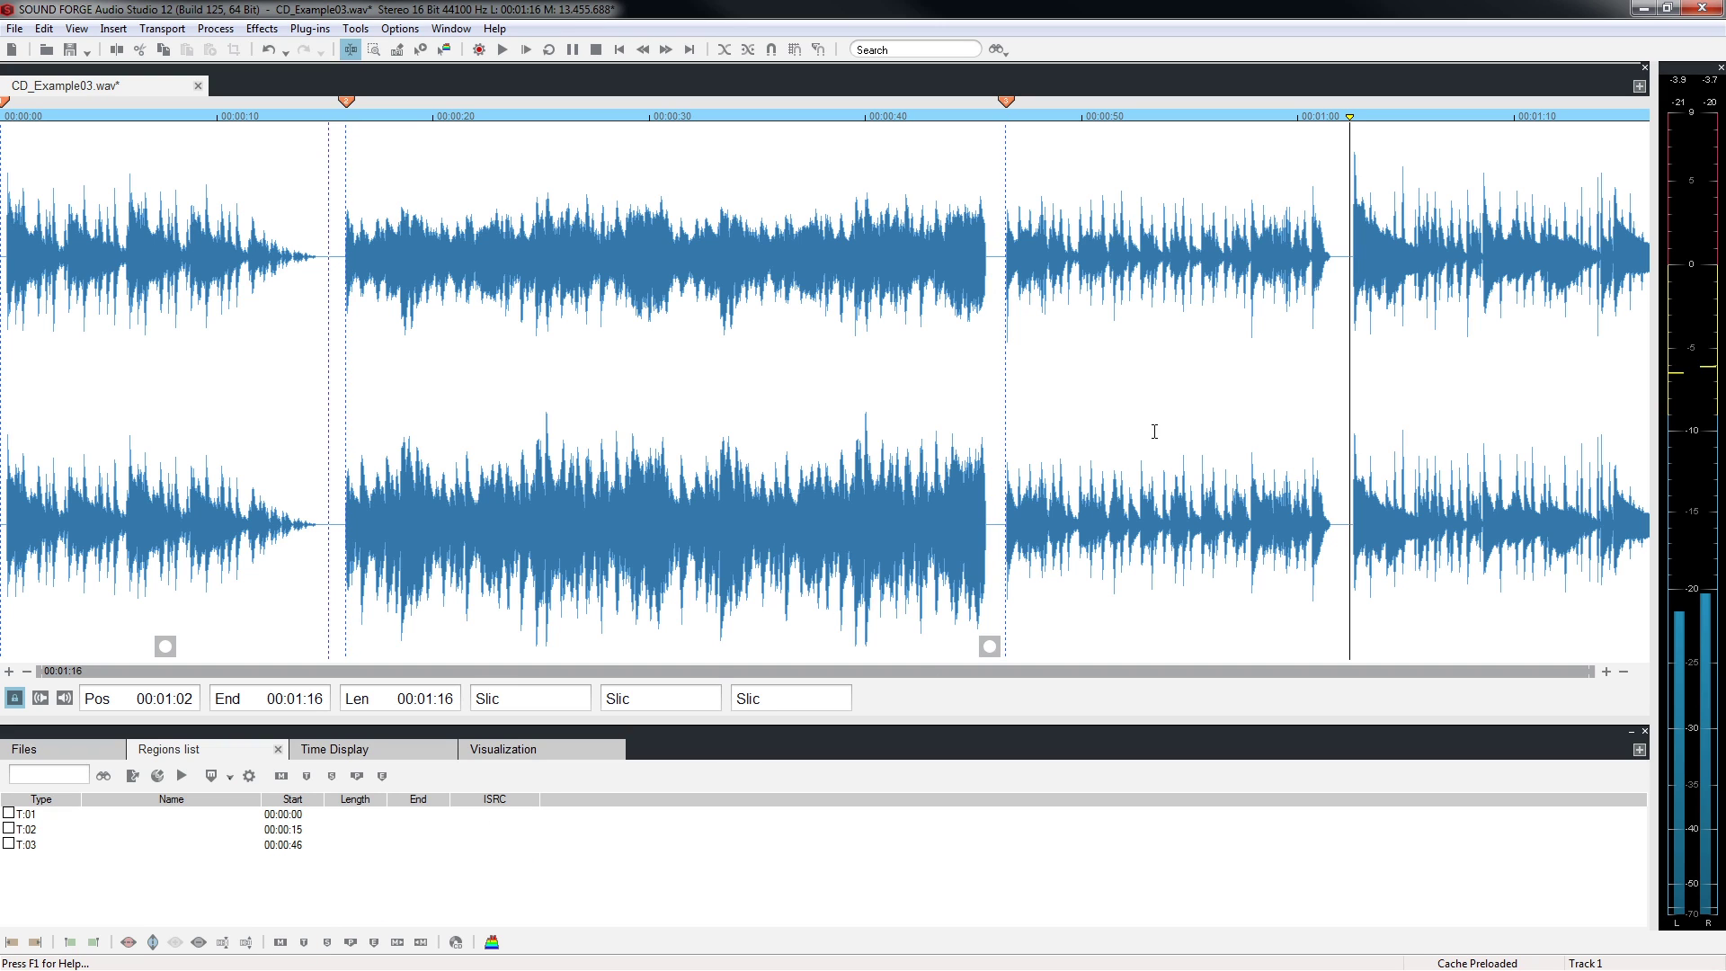
pyautogui.click(304, 942)
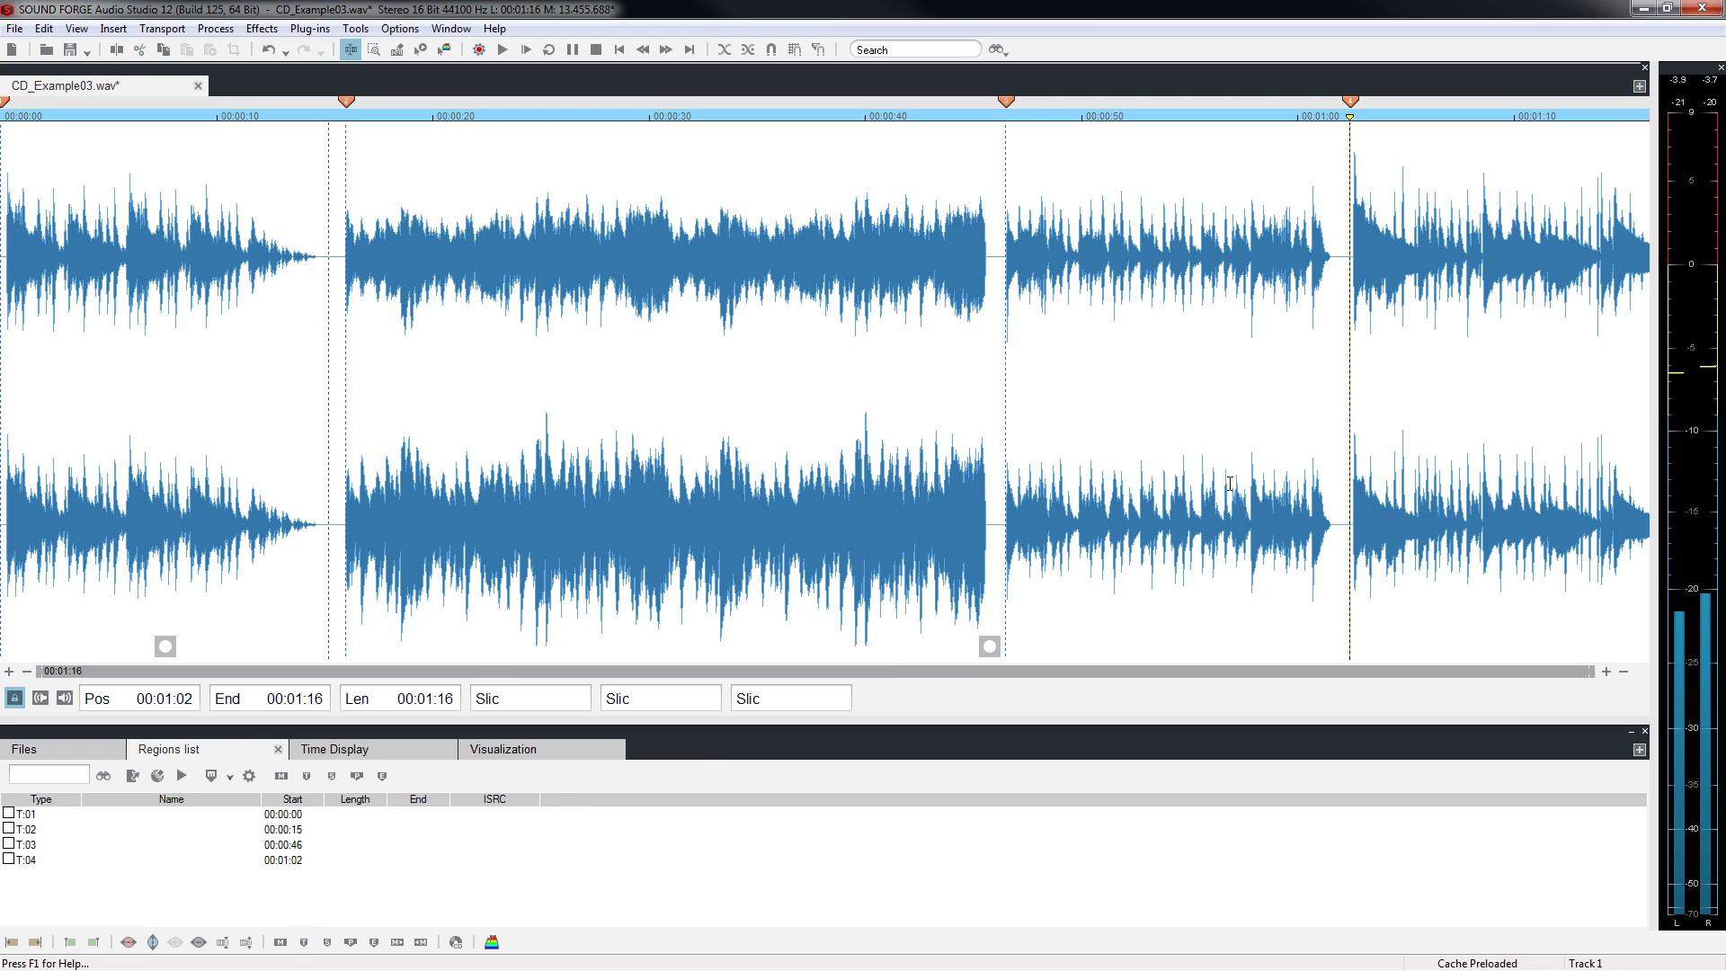
pyautogui.click(1647, 249)
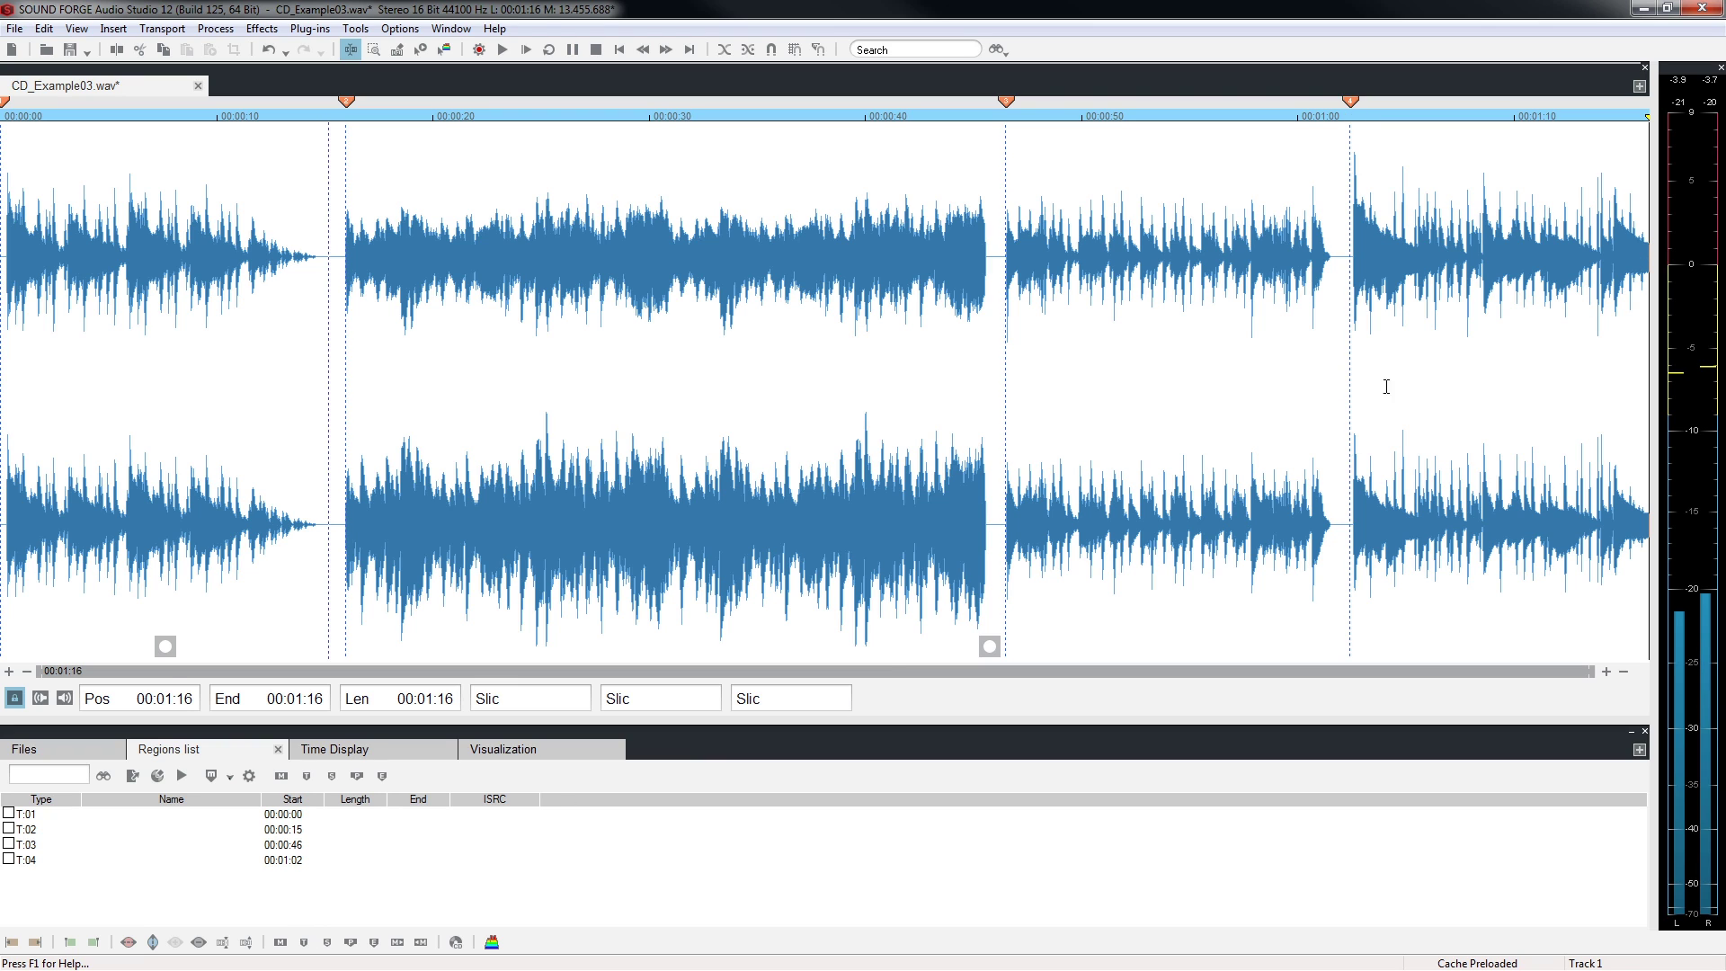
pyautogui.click(376, 941)
pyautogui.click(214, 814)
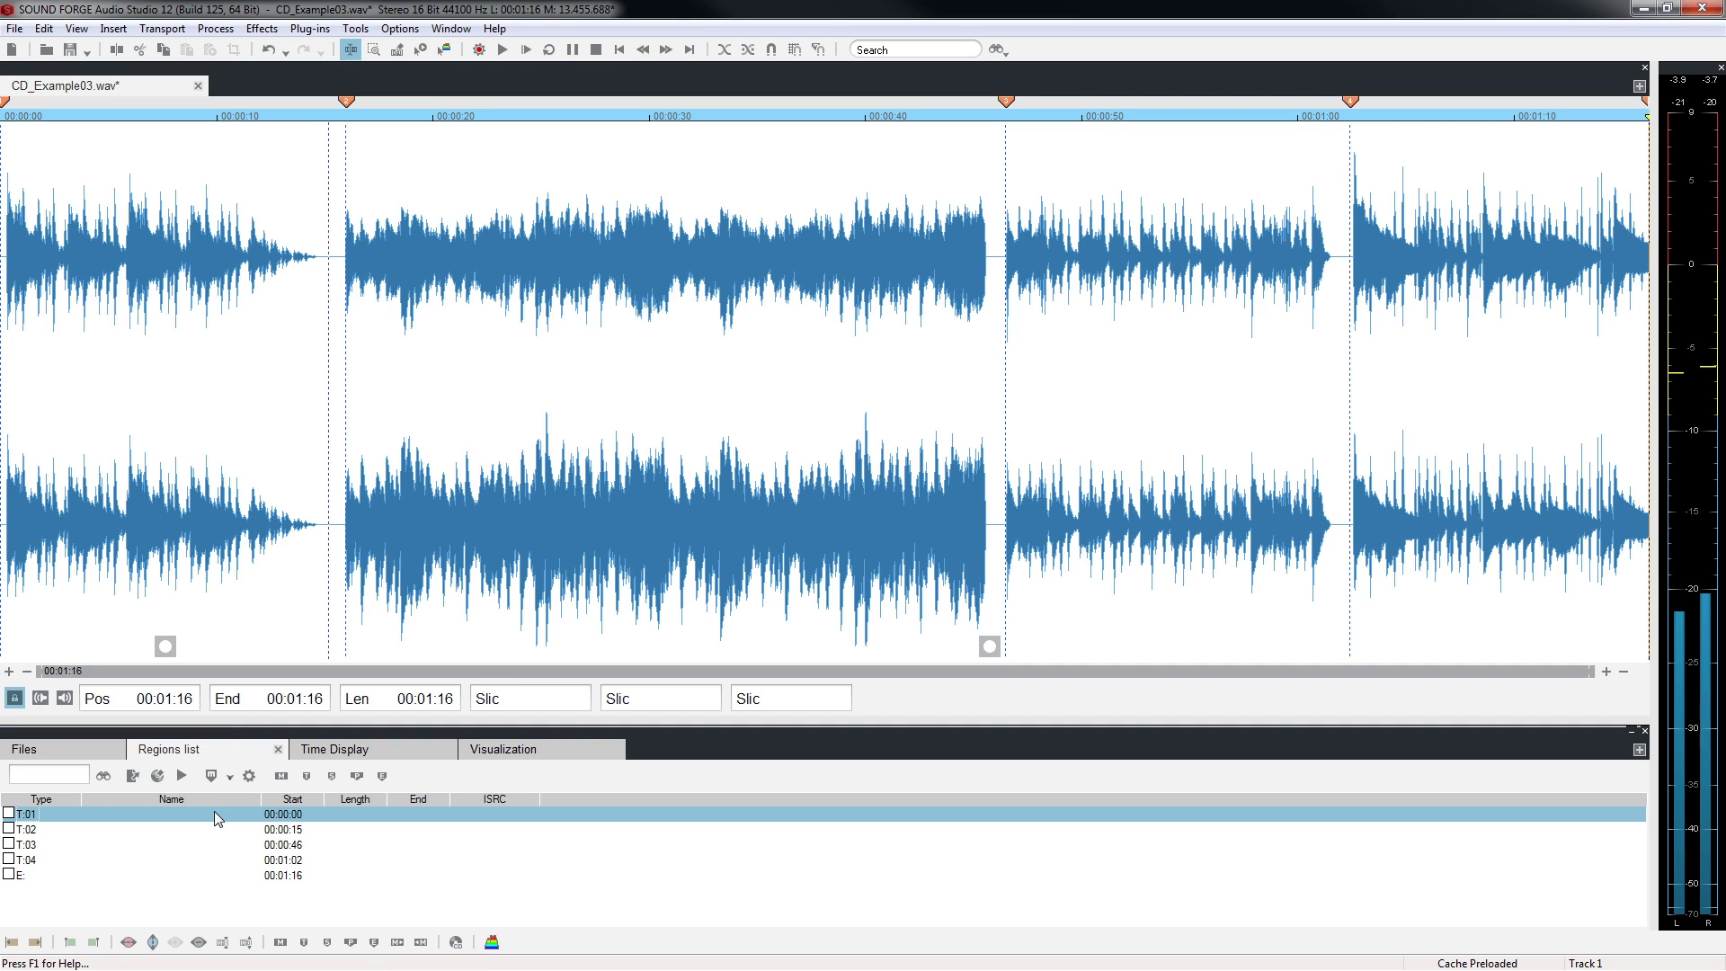
pyautogui.click(8, 813)
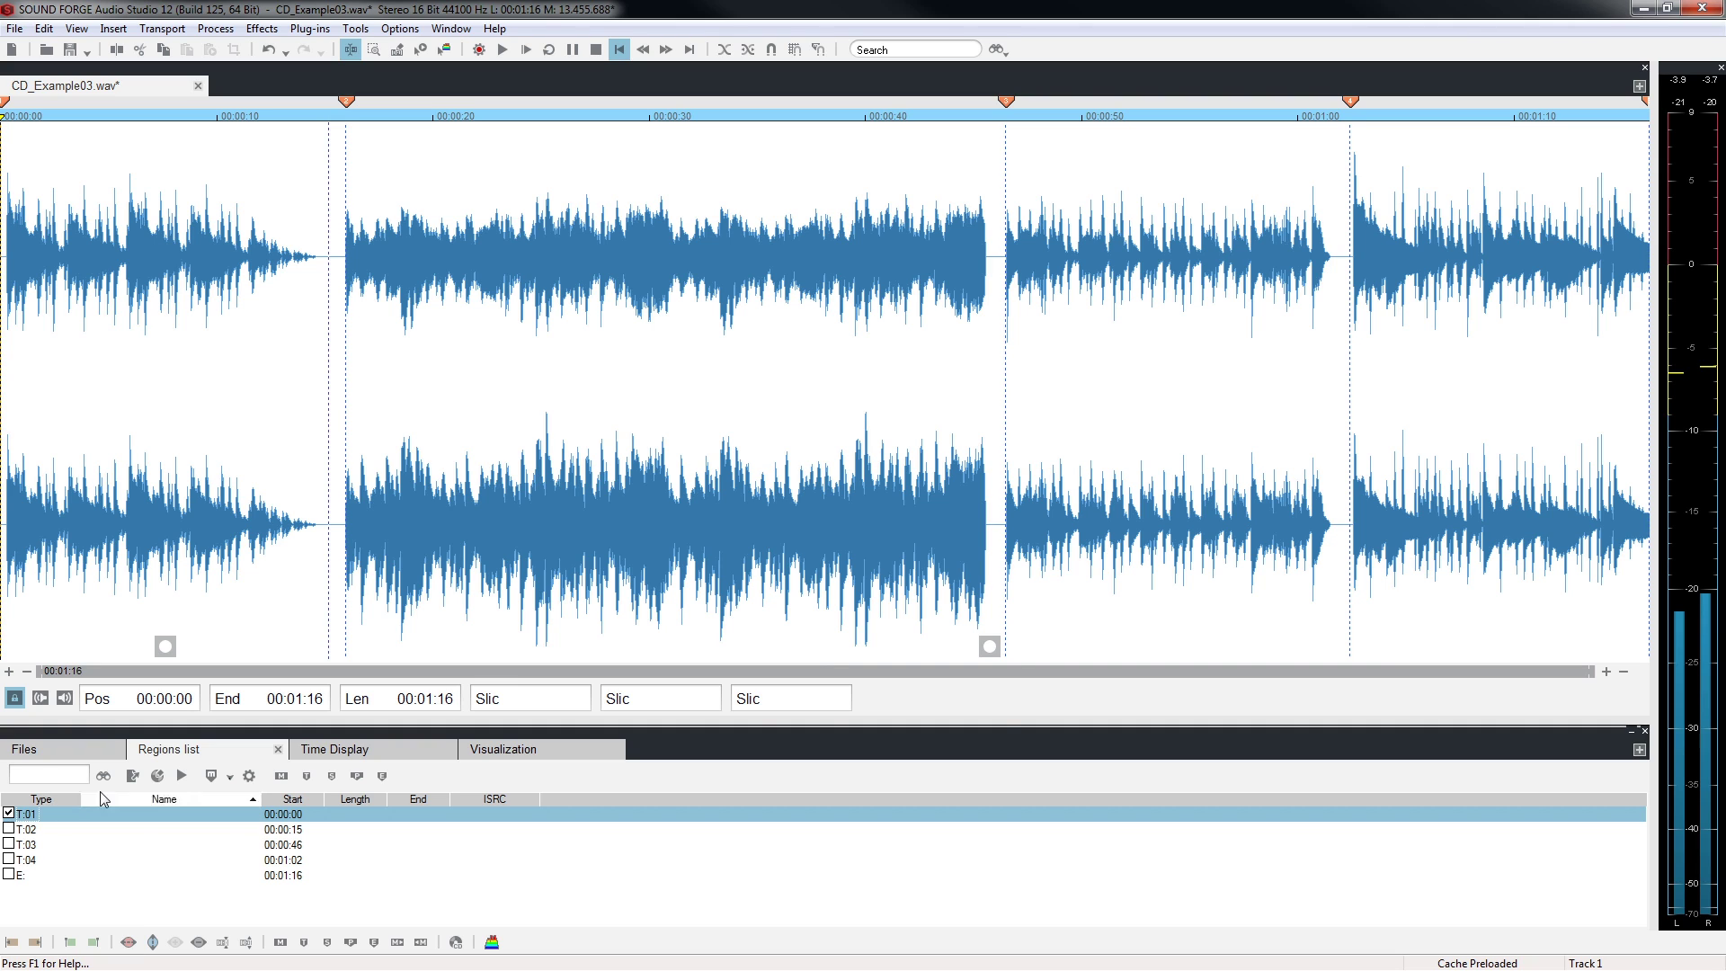
# Step: Enter the CD Text title 'Track 01' for the first track in the Marker / CD Index Manager
pyautogui.click(163, 778)
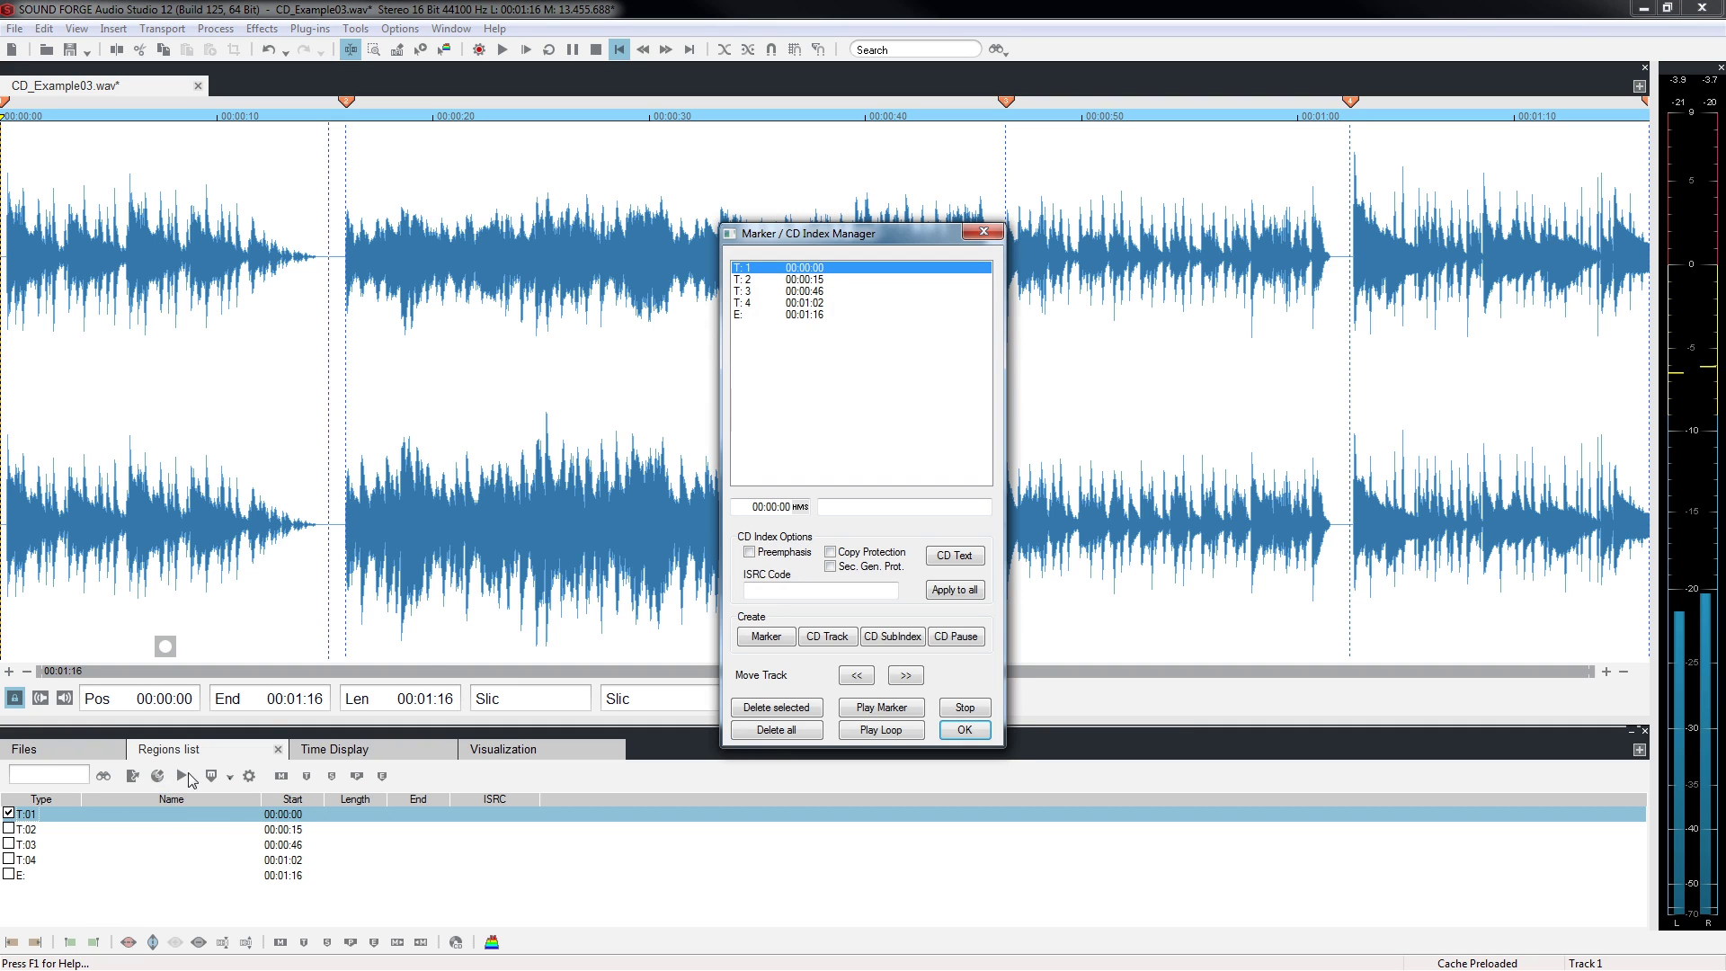
pyautogui.click(956, 558)
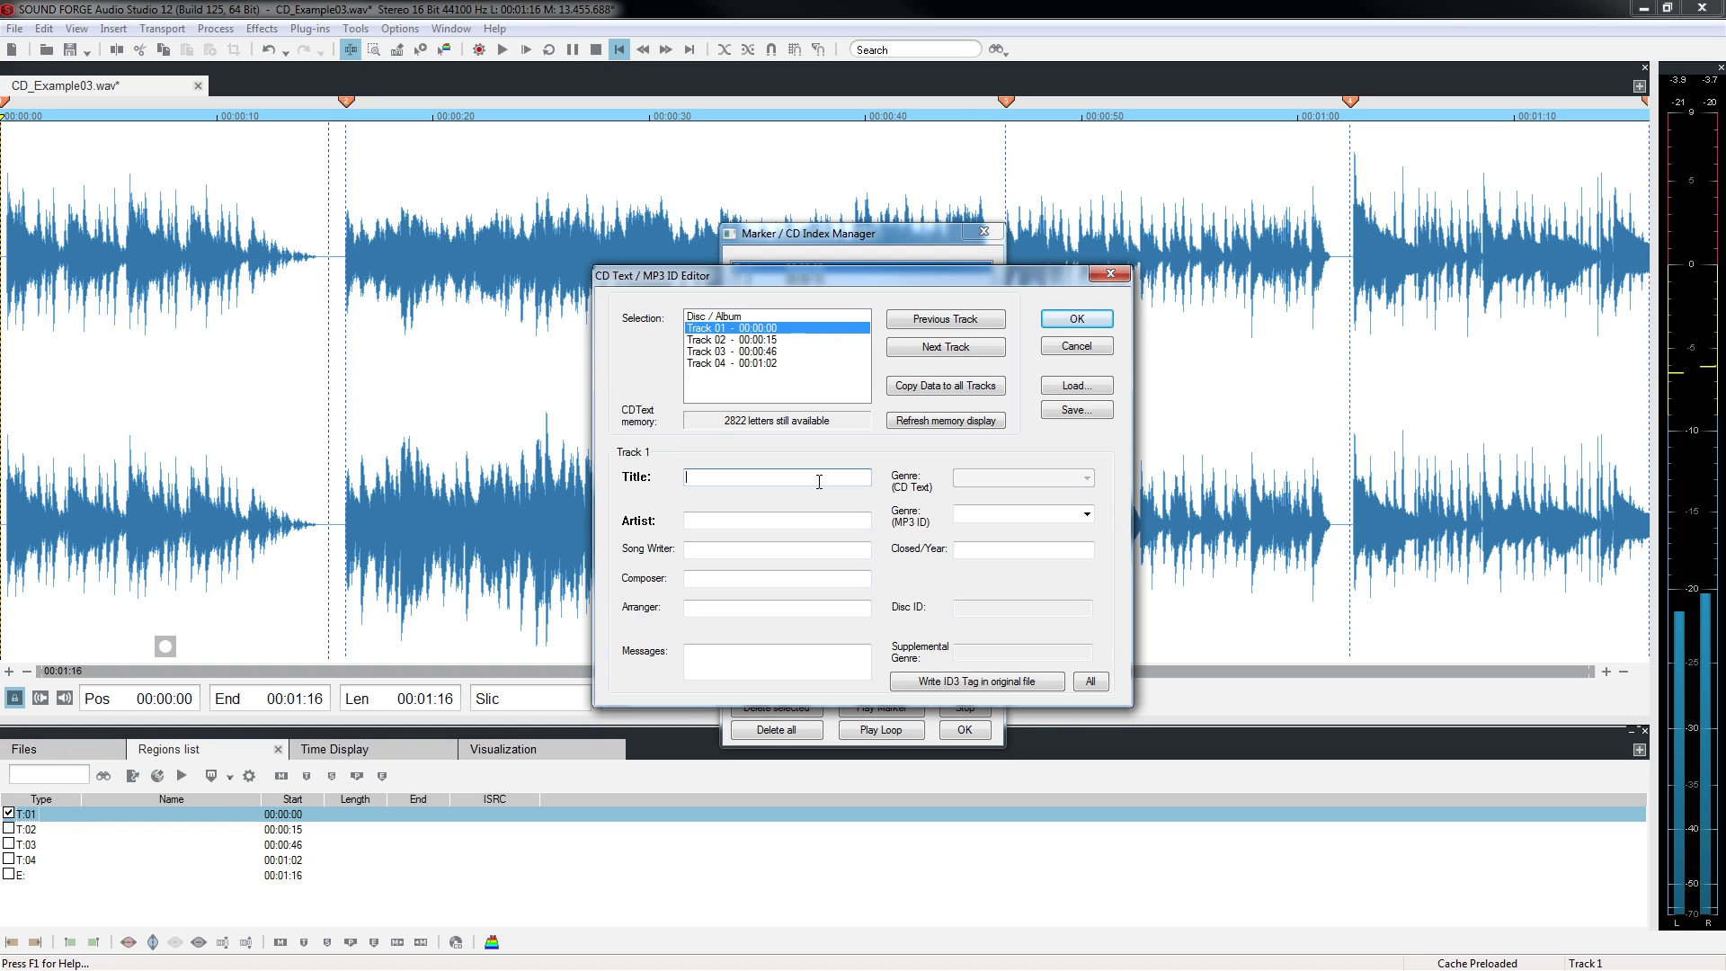
pyautogui.write('Track 01')
pyautogui.click(1076, 319)
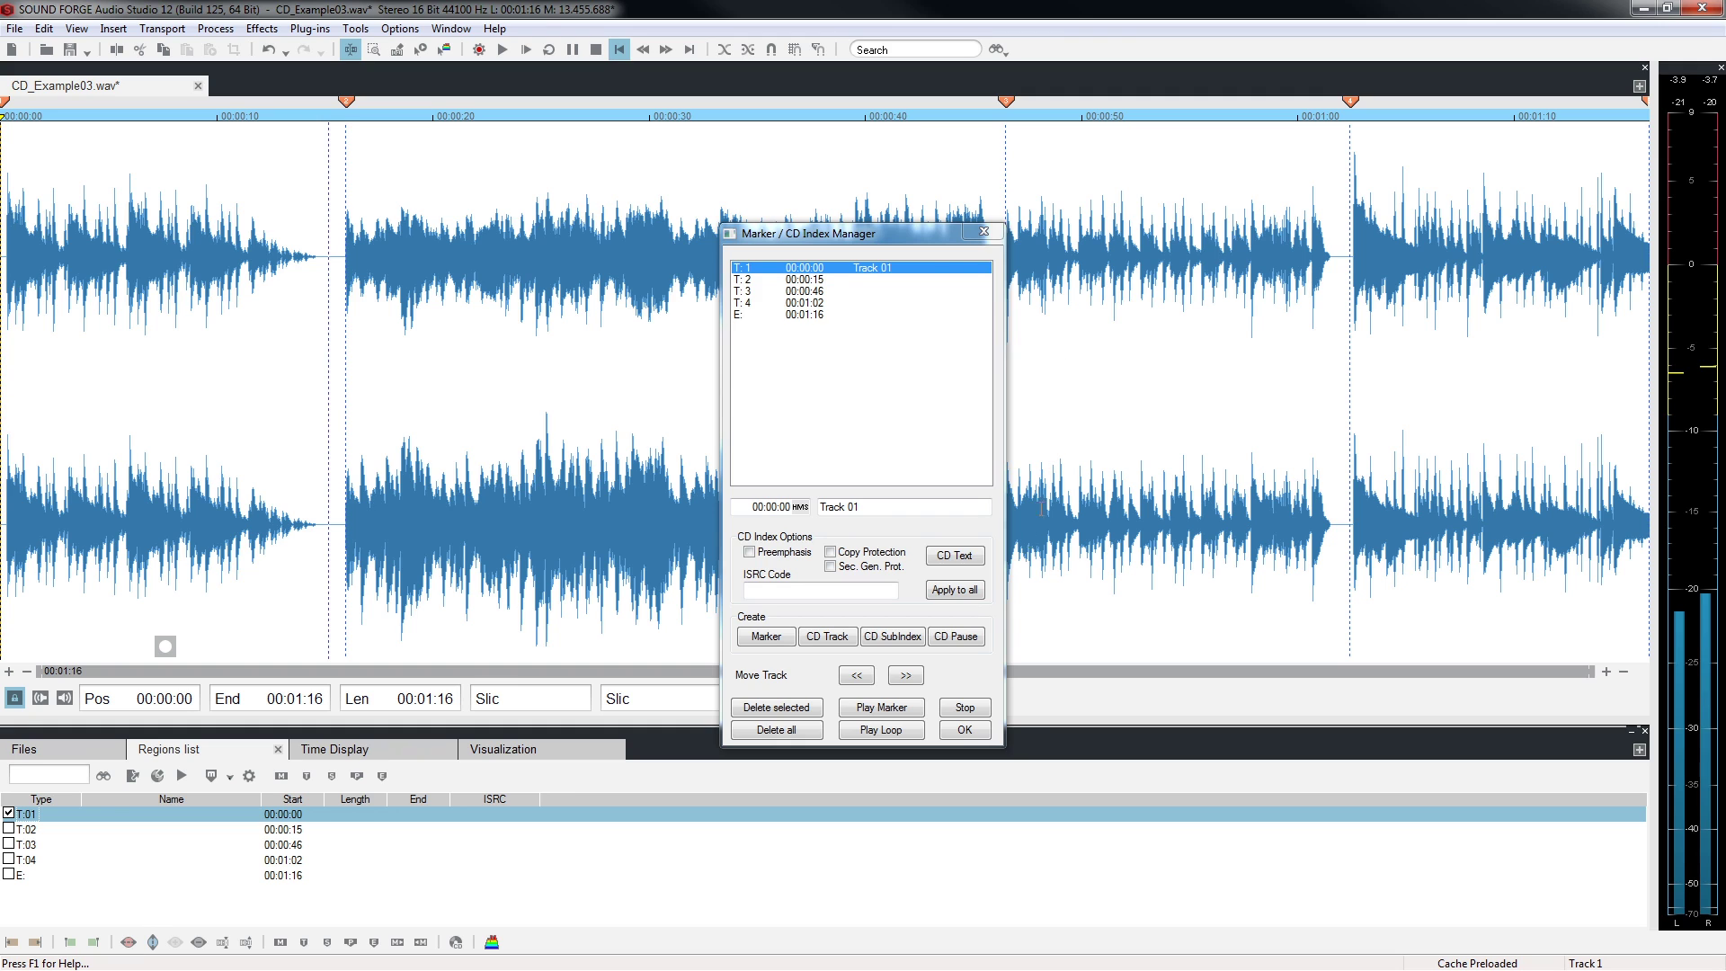
pyautogui.click(963, 729)
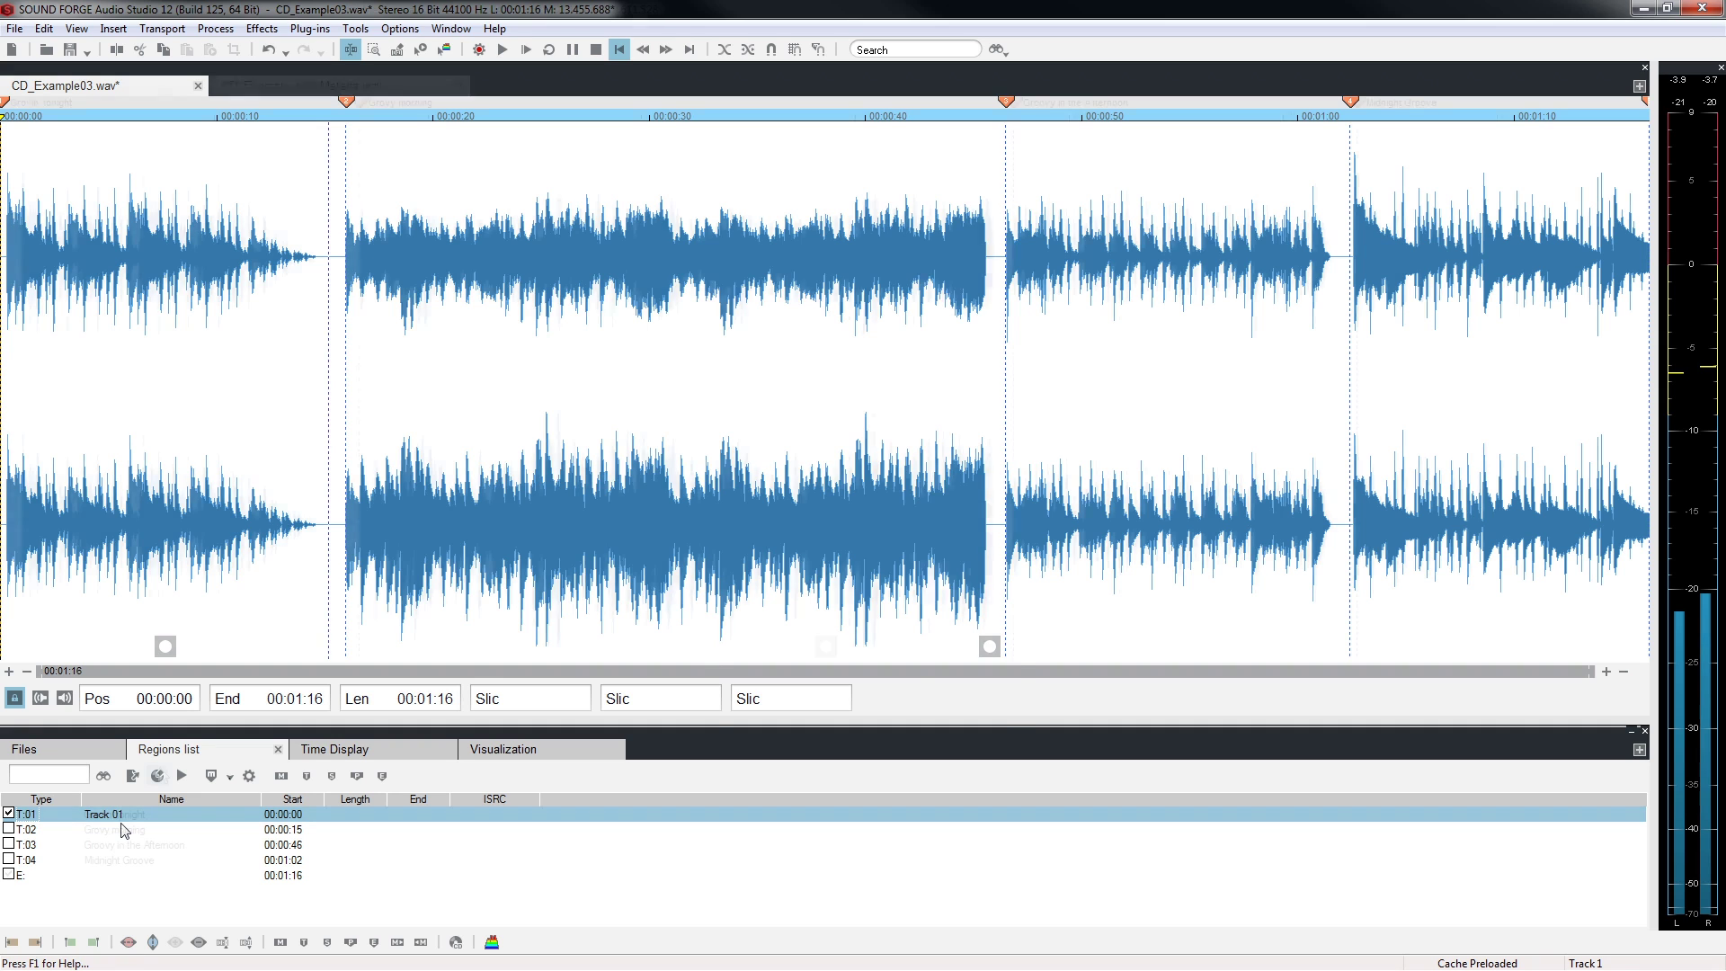
# Step: Switch to CD_Example_WithMetada.wav, which has four titled CD tracks
pyautogui.click(870, 315)
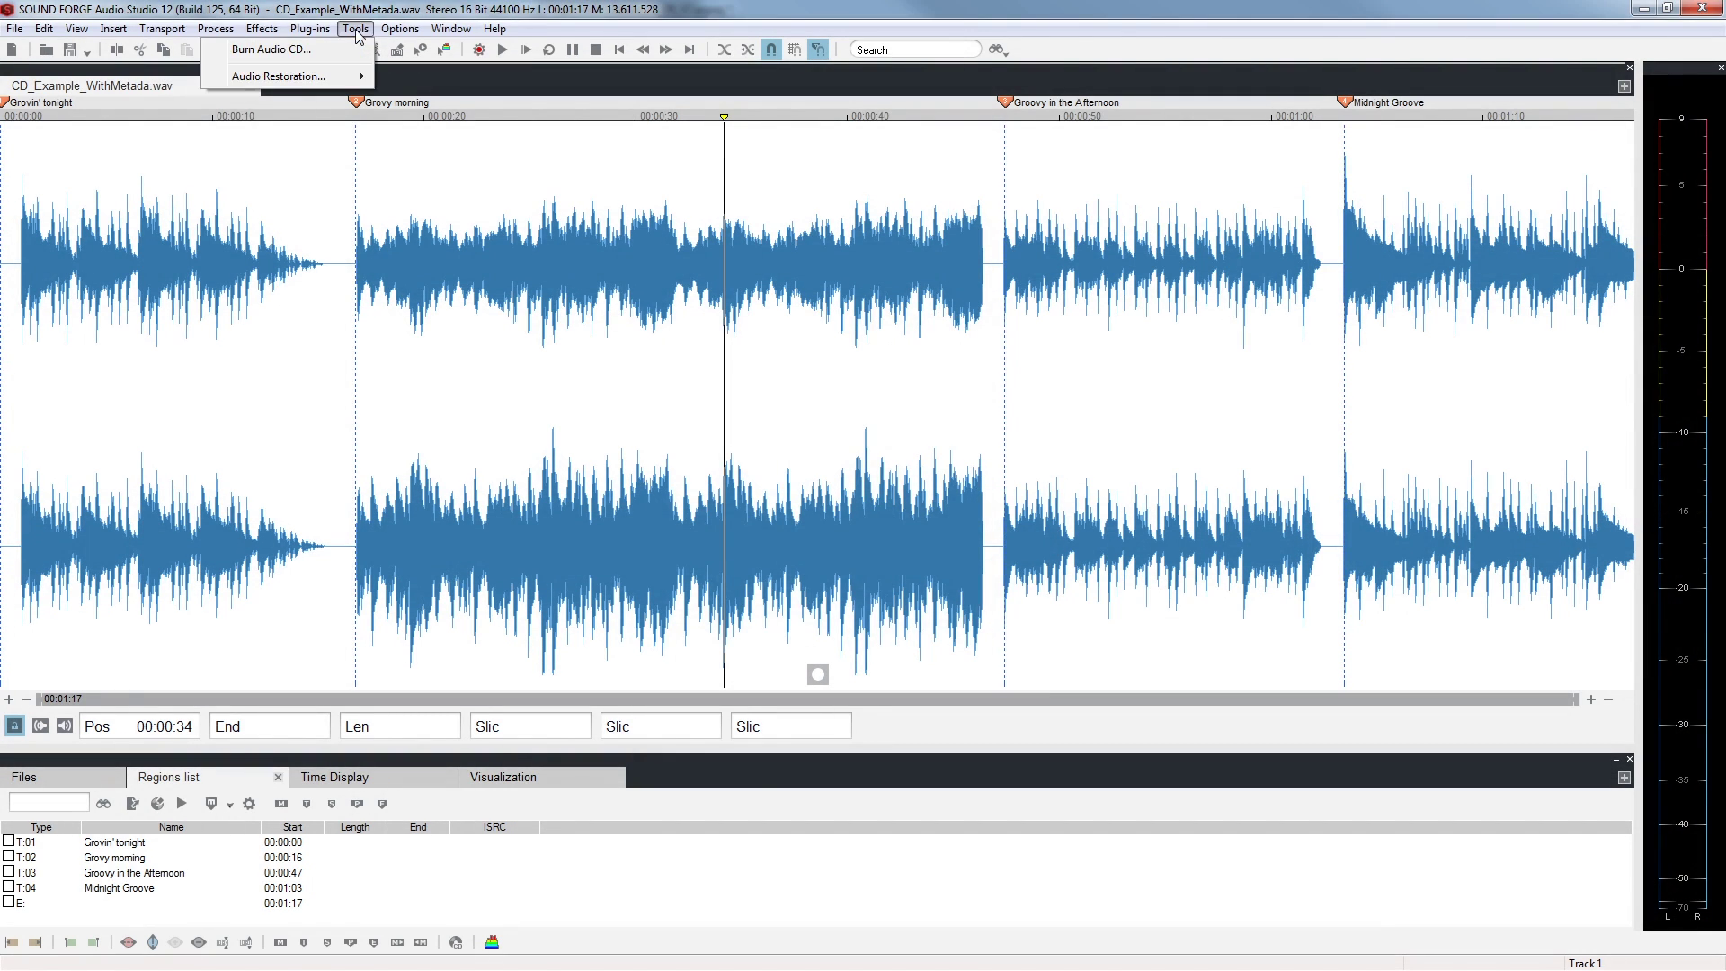
# Step: Open the Make CD dialog through Tools > Burn Audio CD
pyautogui.click(350, 54)
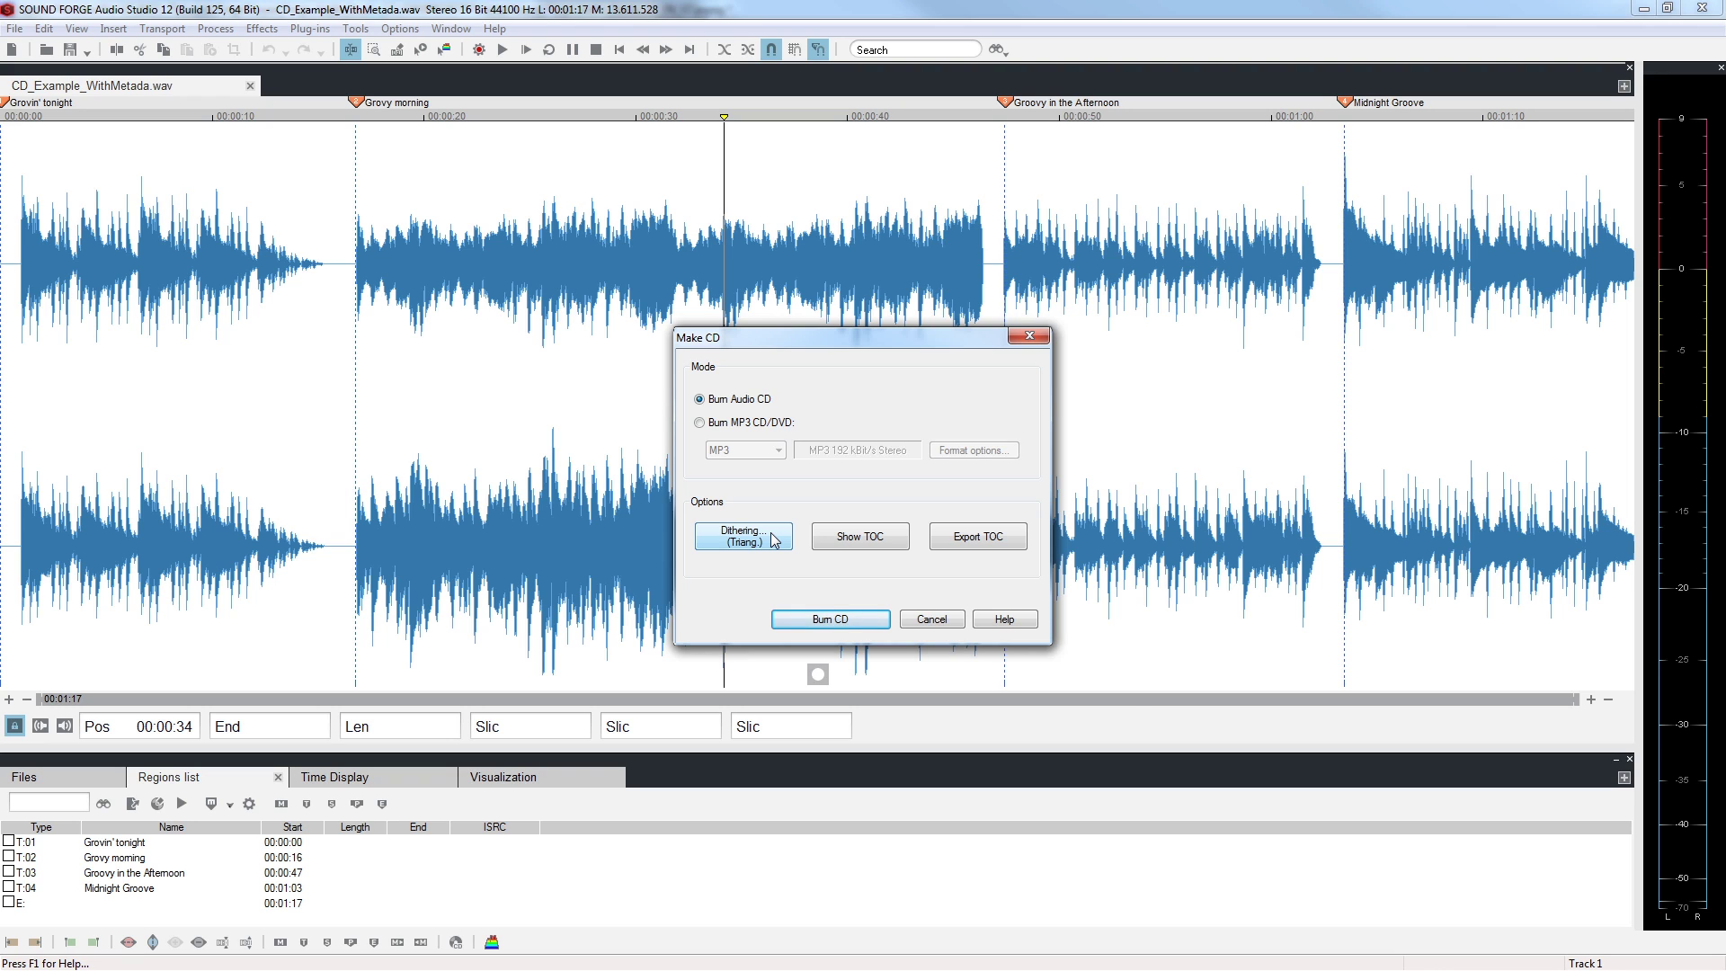
# Step: View the disc's table of contents, then cancel exporting the TOC to a file
pyautogui.click(819, 537)
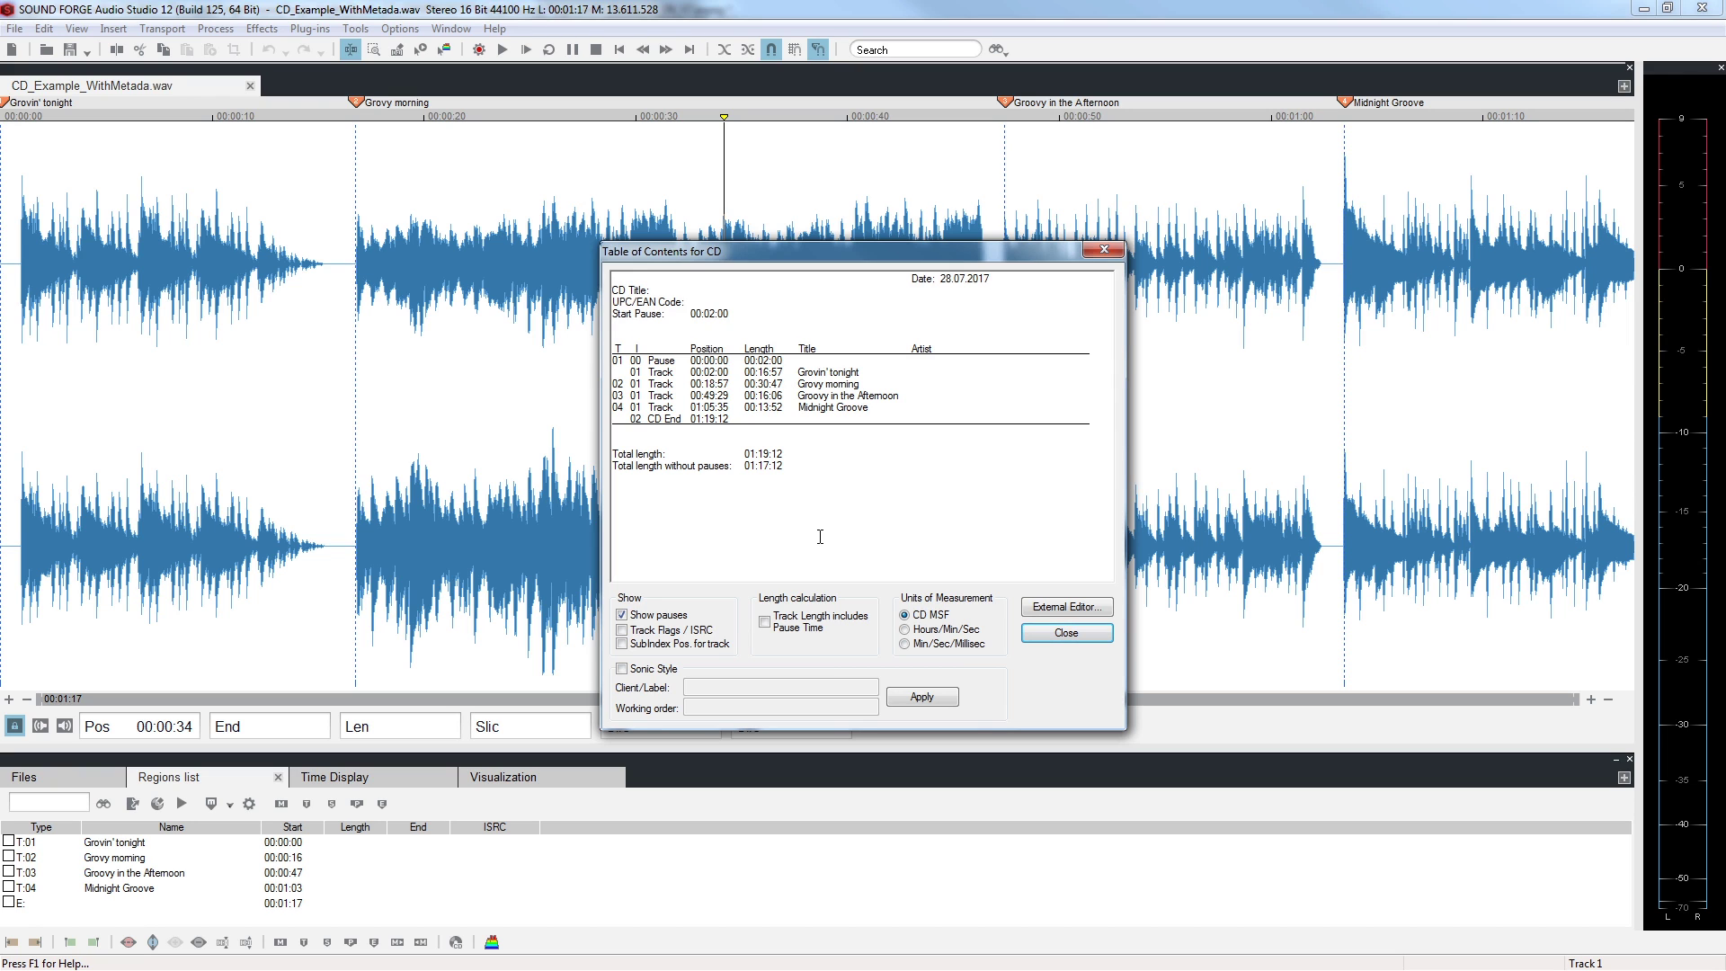
pyautogui.click(1100, 630)
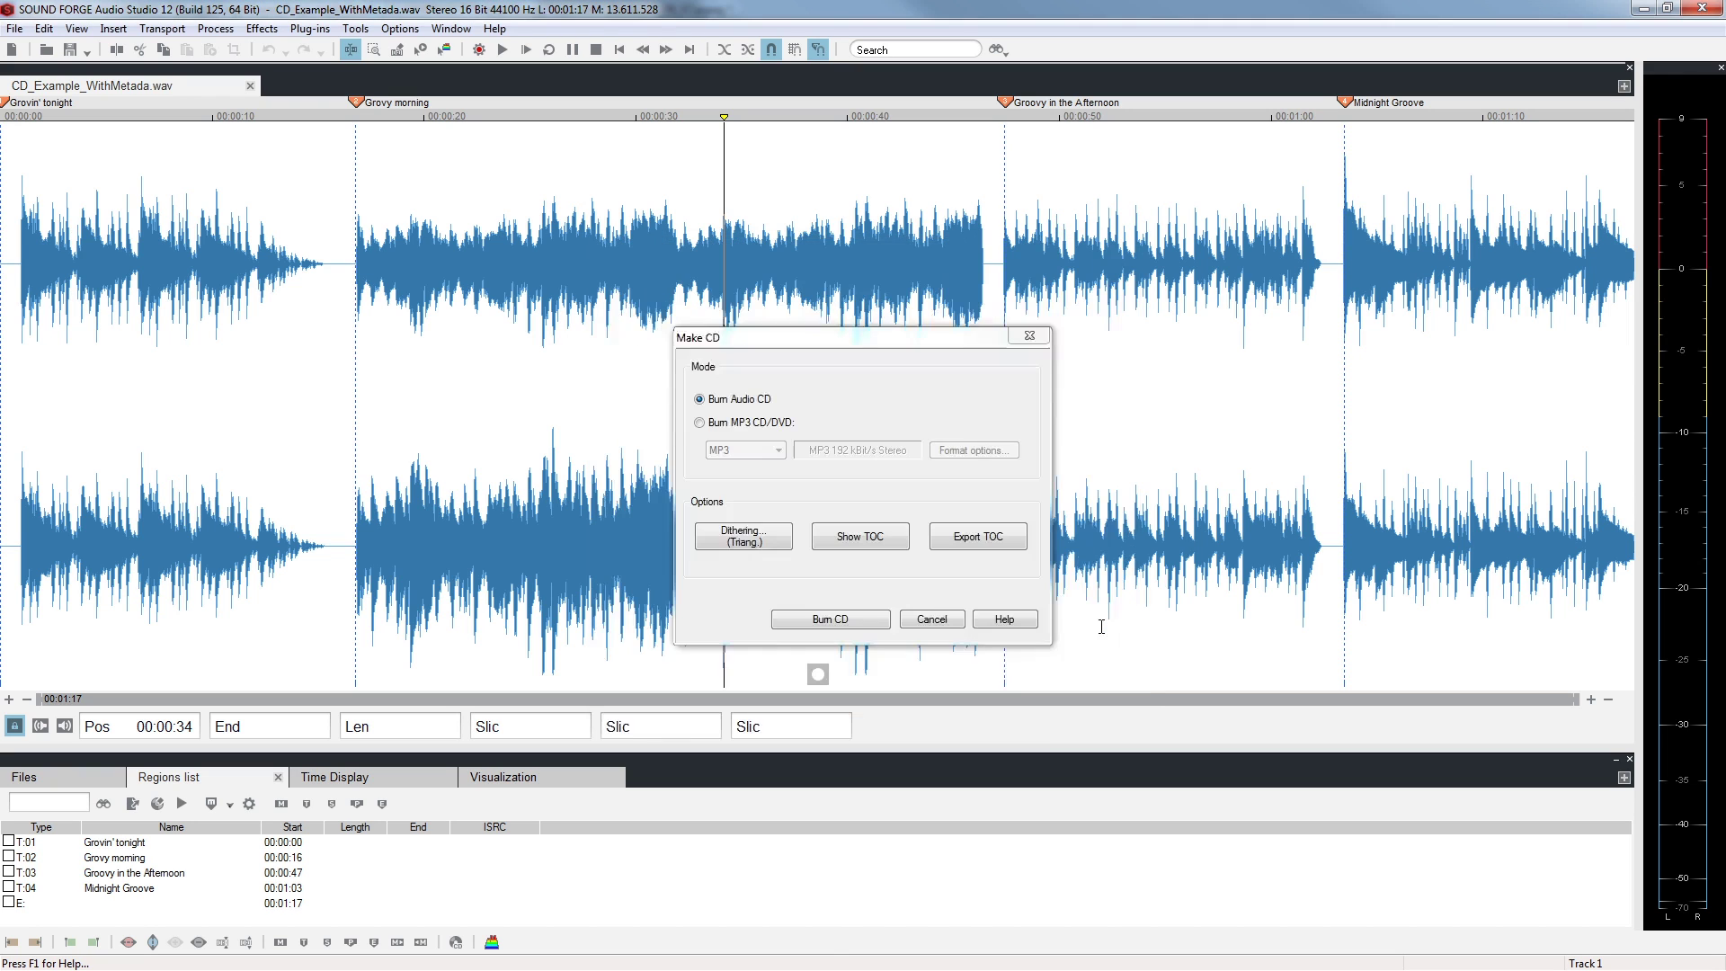
pyautogui.click(1011, 540)
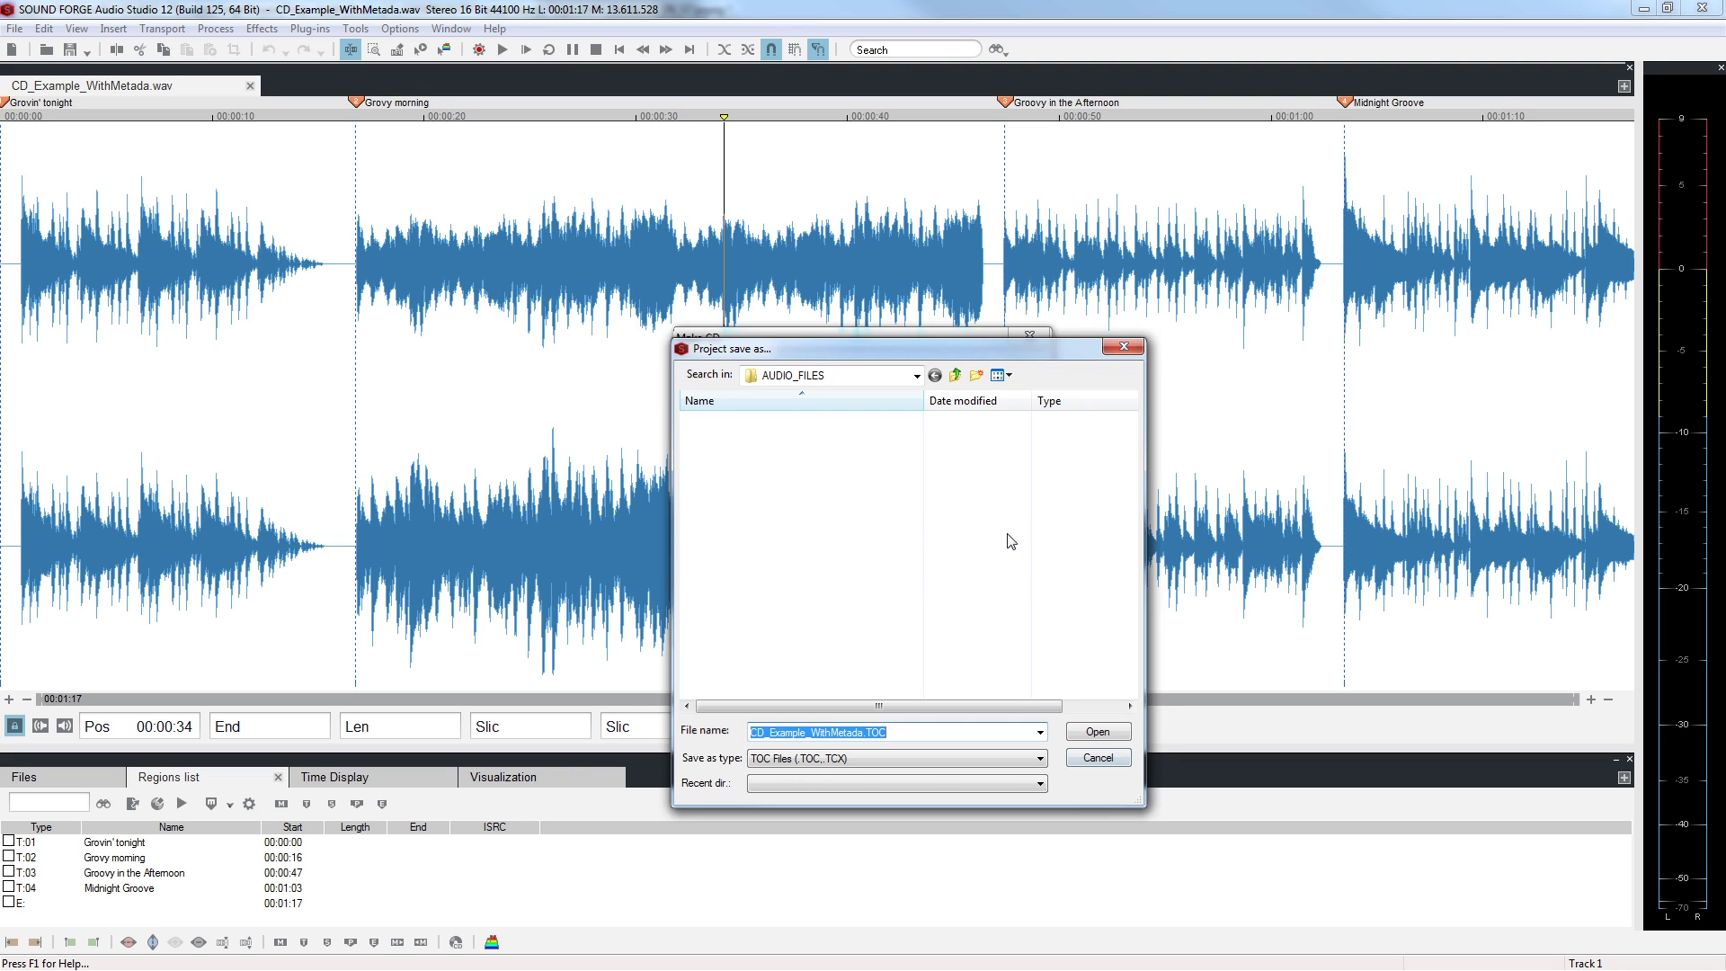
pyautogui.click(1111, 757)
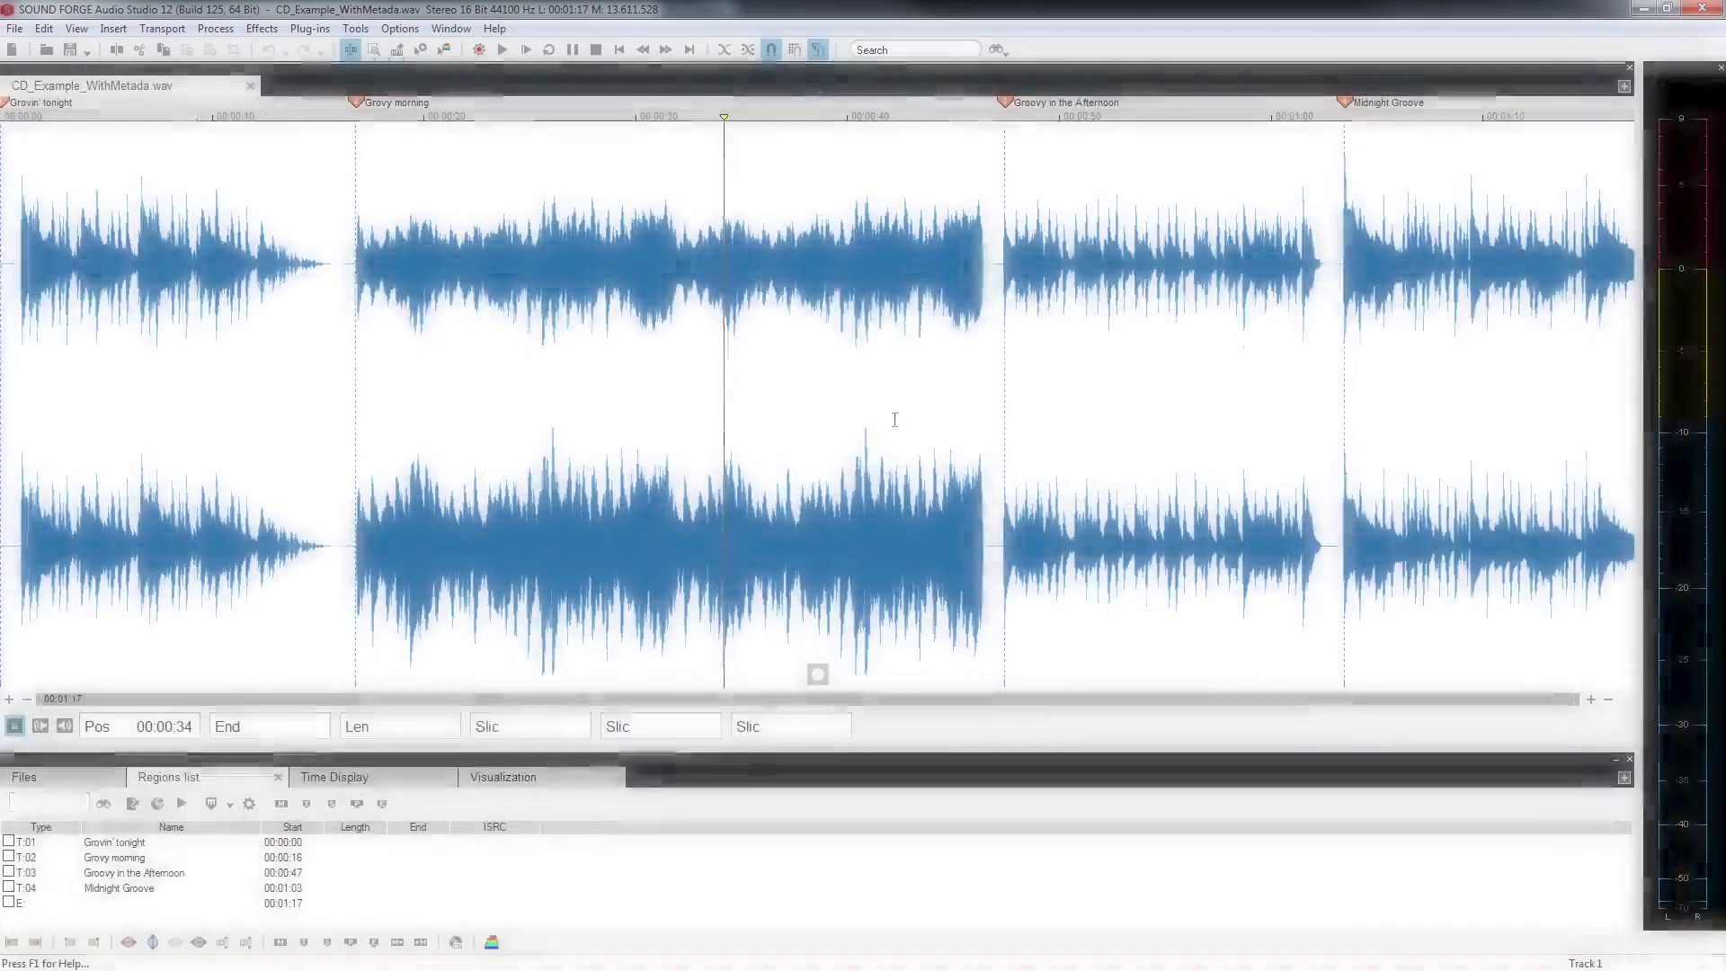
# Step: Set Make CD to Burn MP3 CD/DVD using MP3 at 192 kBit/s stereo
pyautogui.click(355, 28)
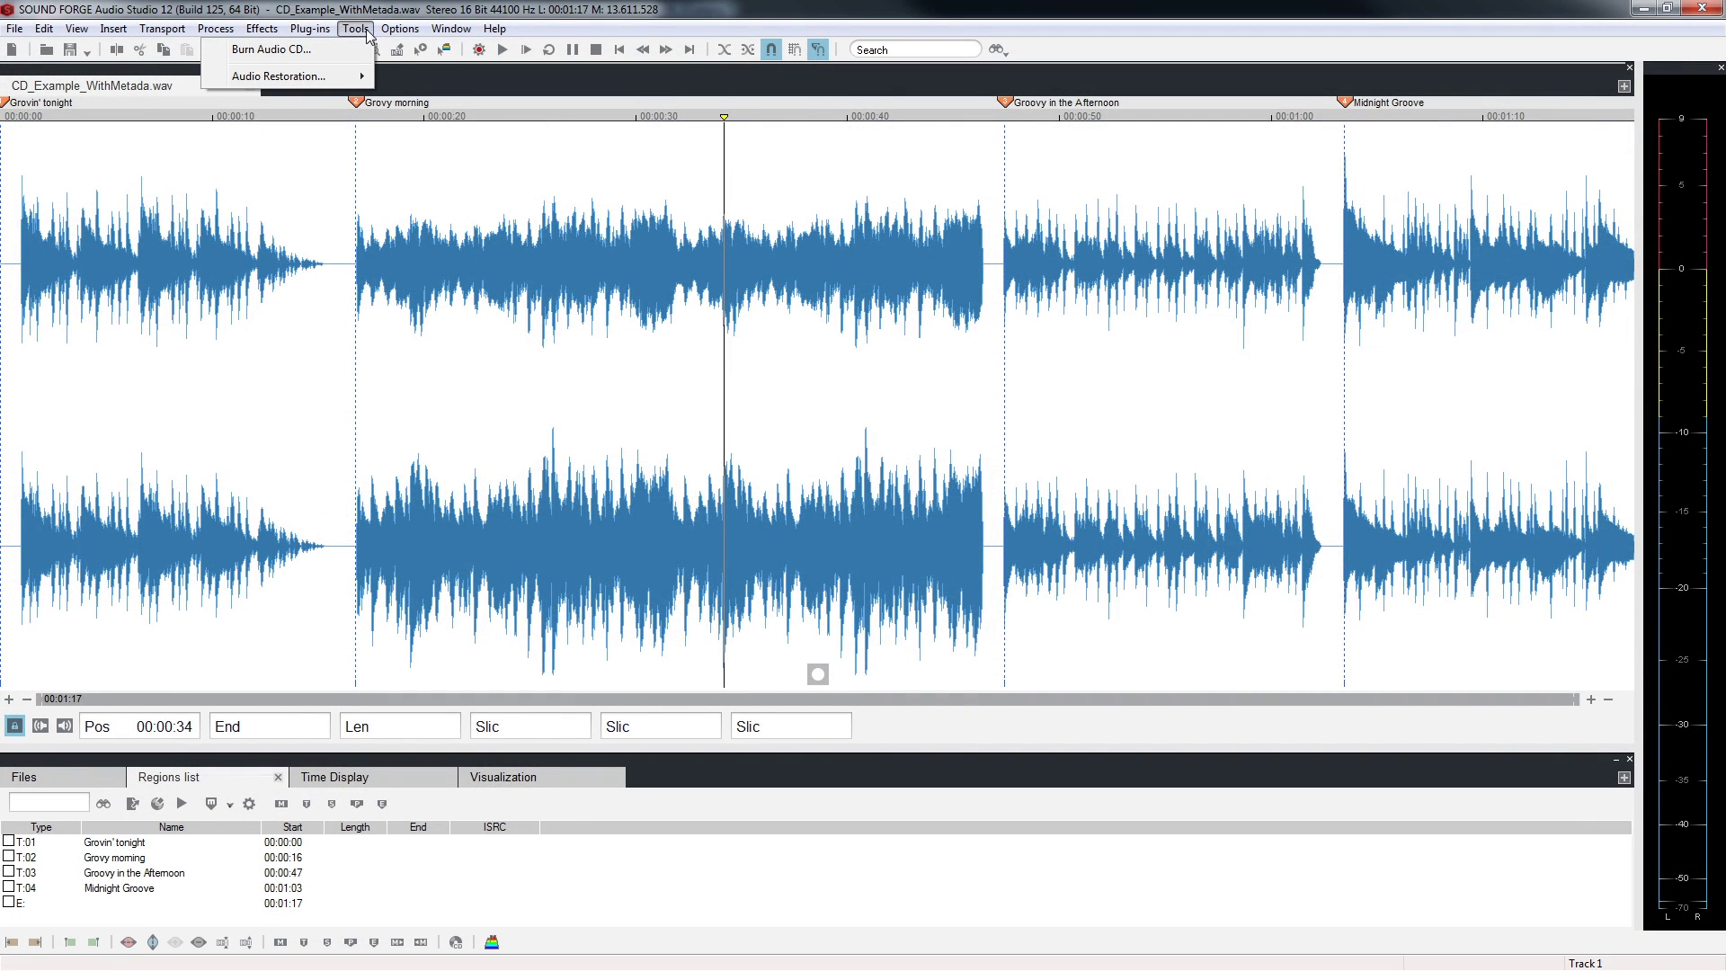
pyautogui.click(360, 50)
pyautogui.click(736, 424)
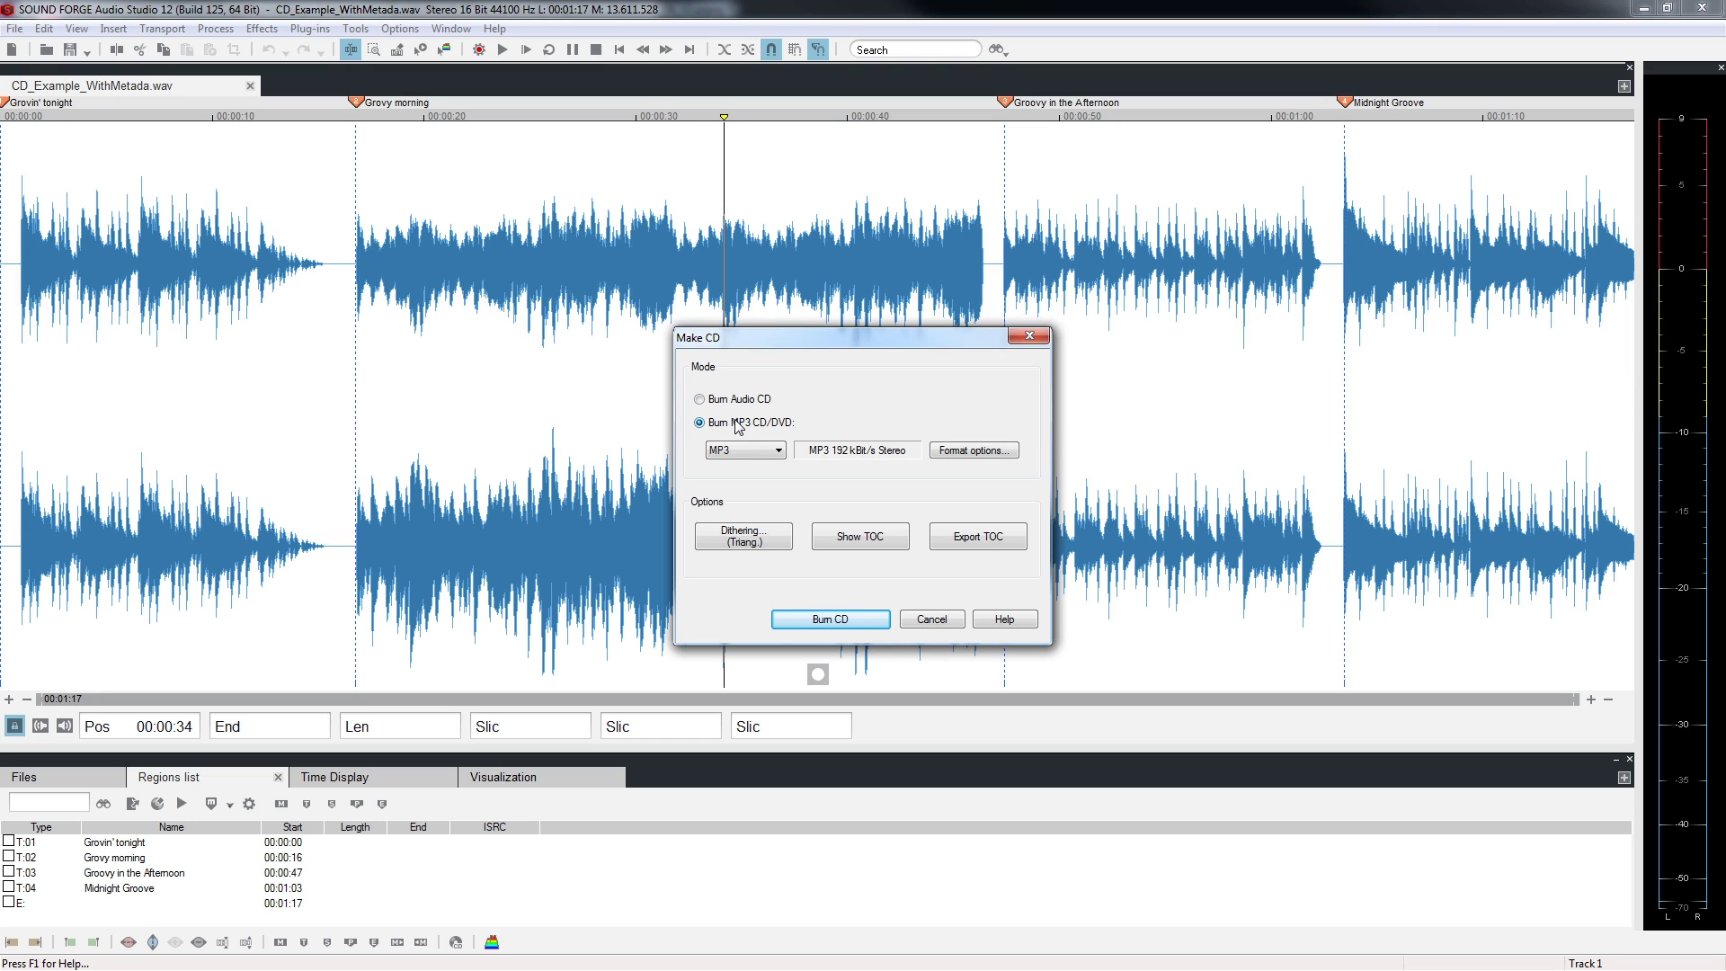
pyautogui.click(755, 452)
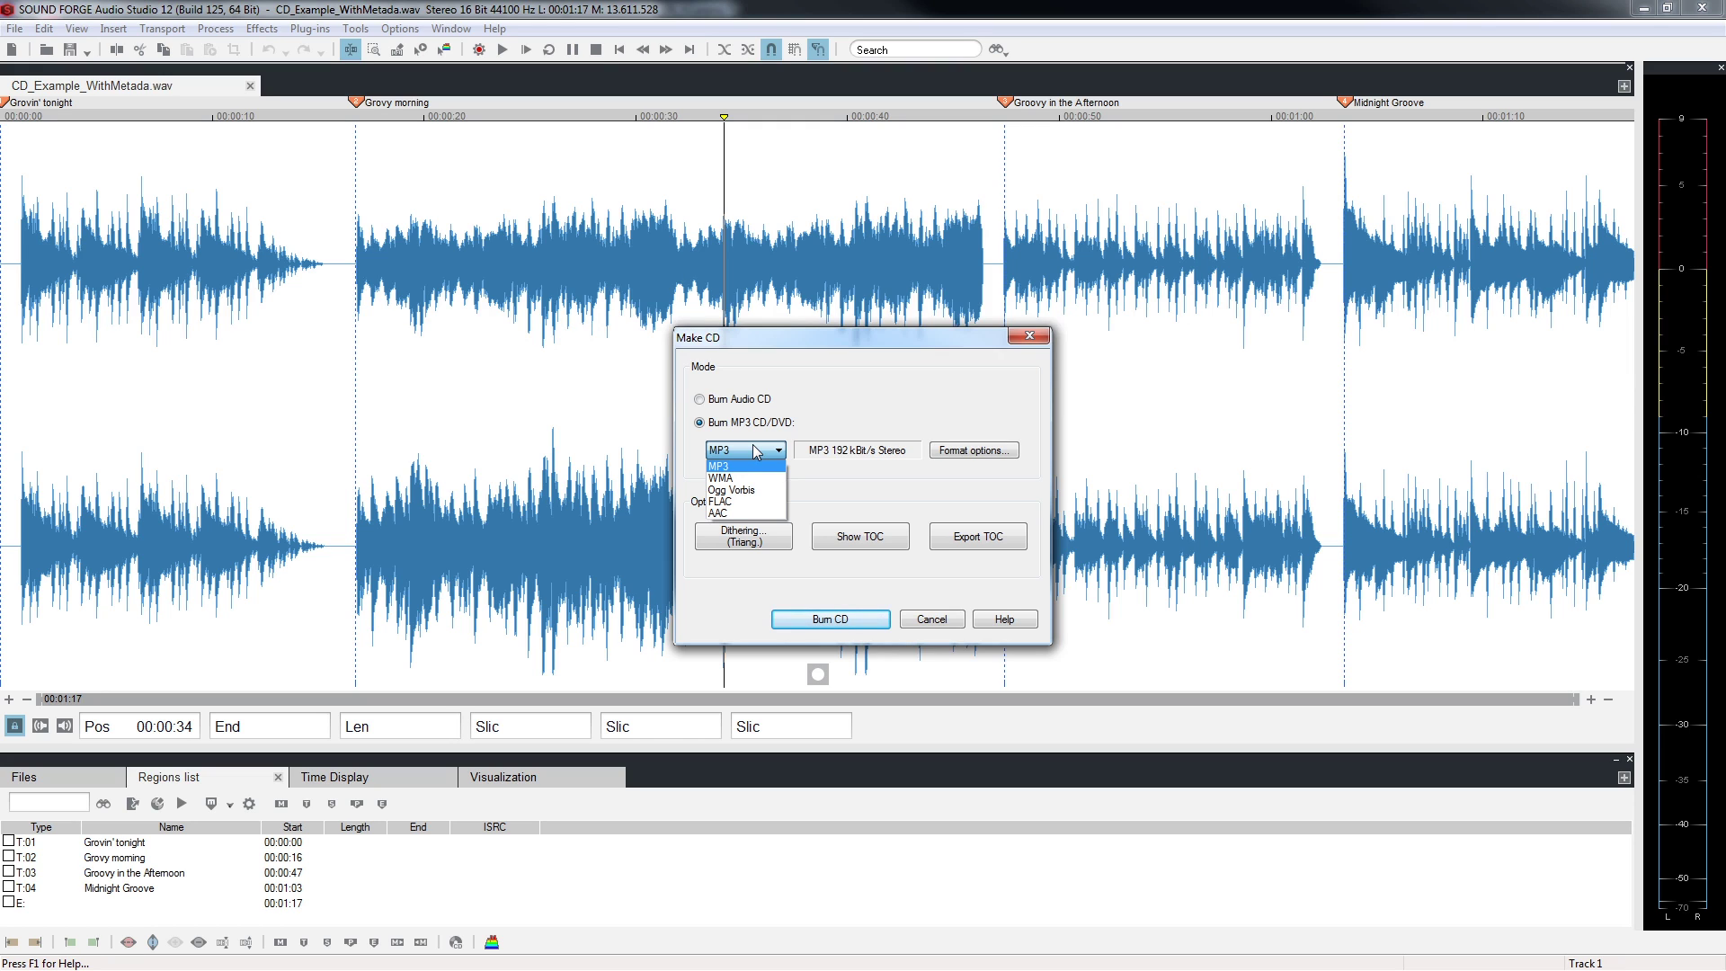
pyautogui.click(755, 451)
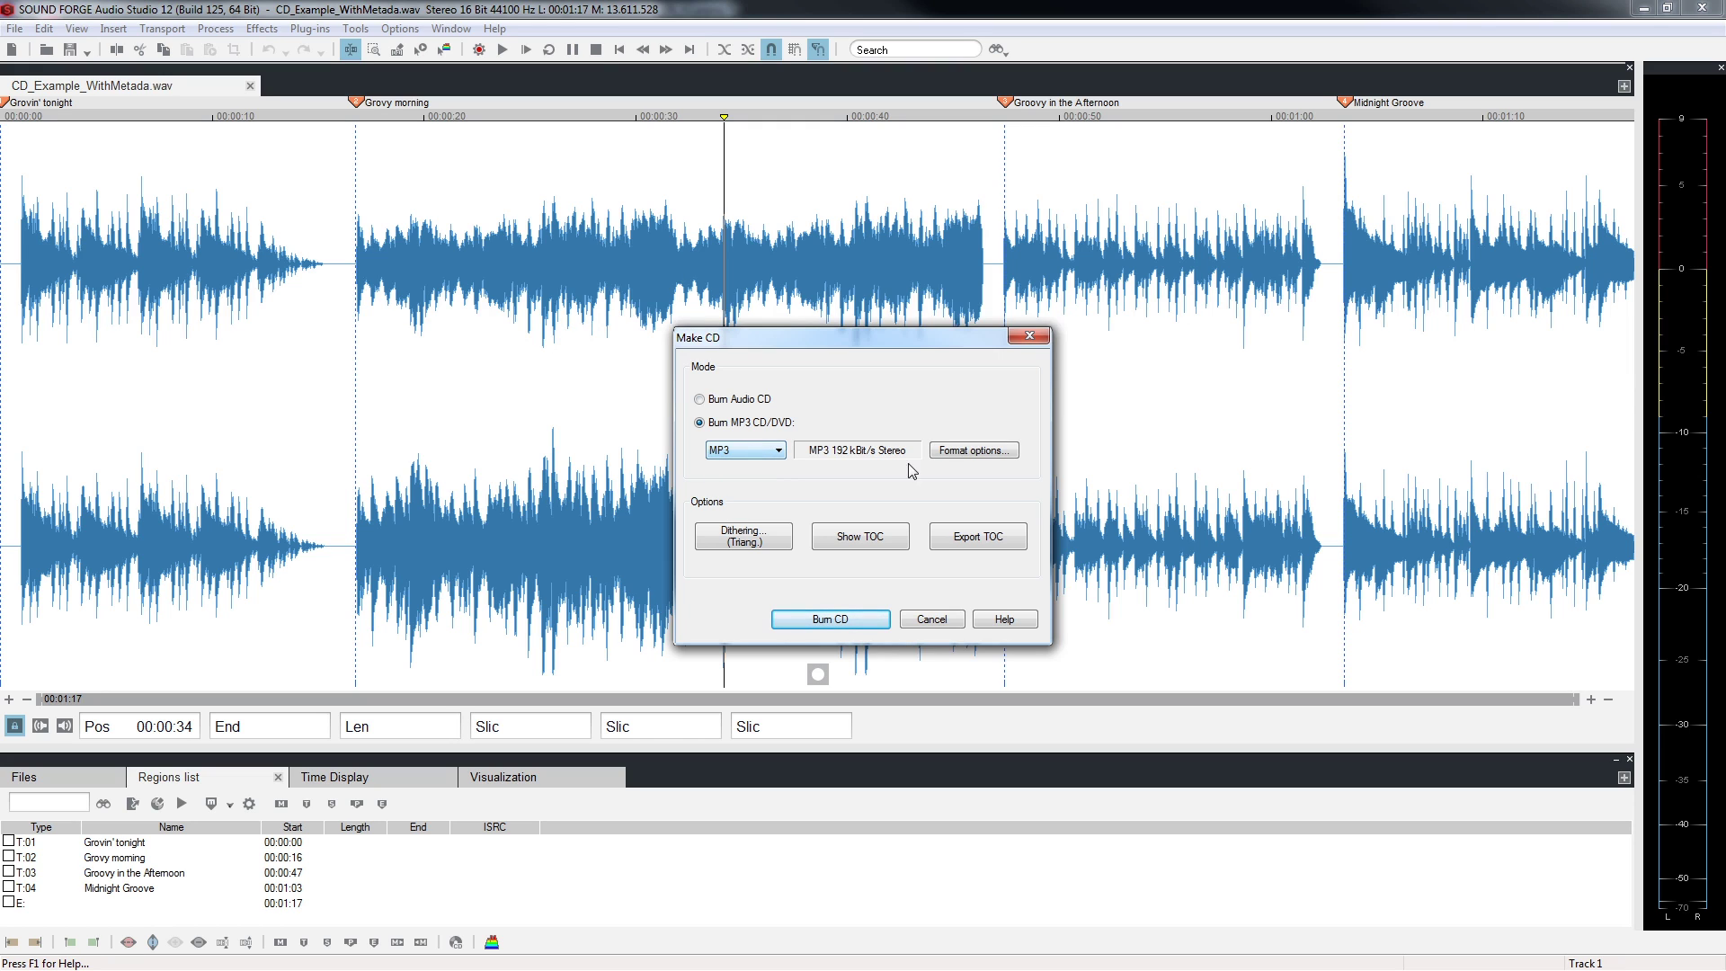
pyautogui.click(1008, 454)
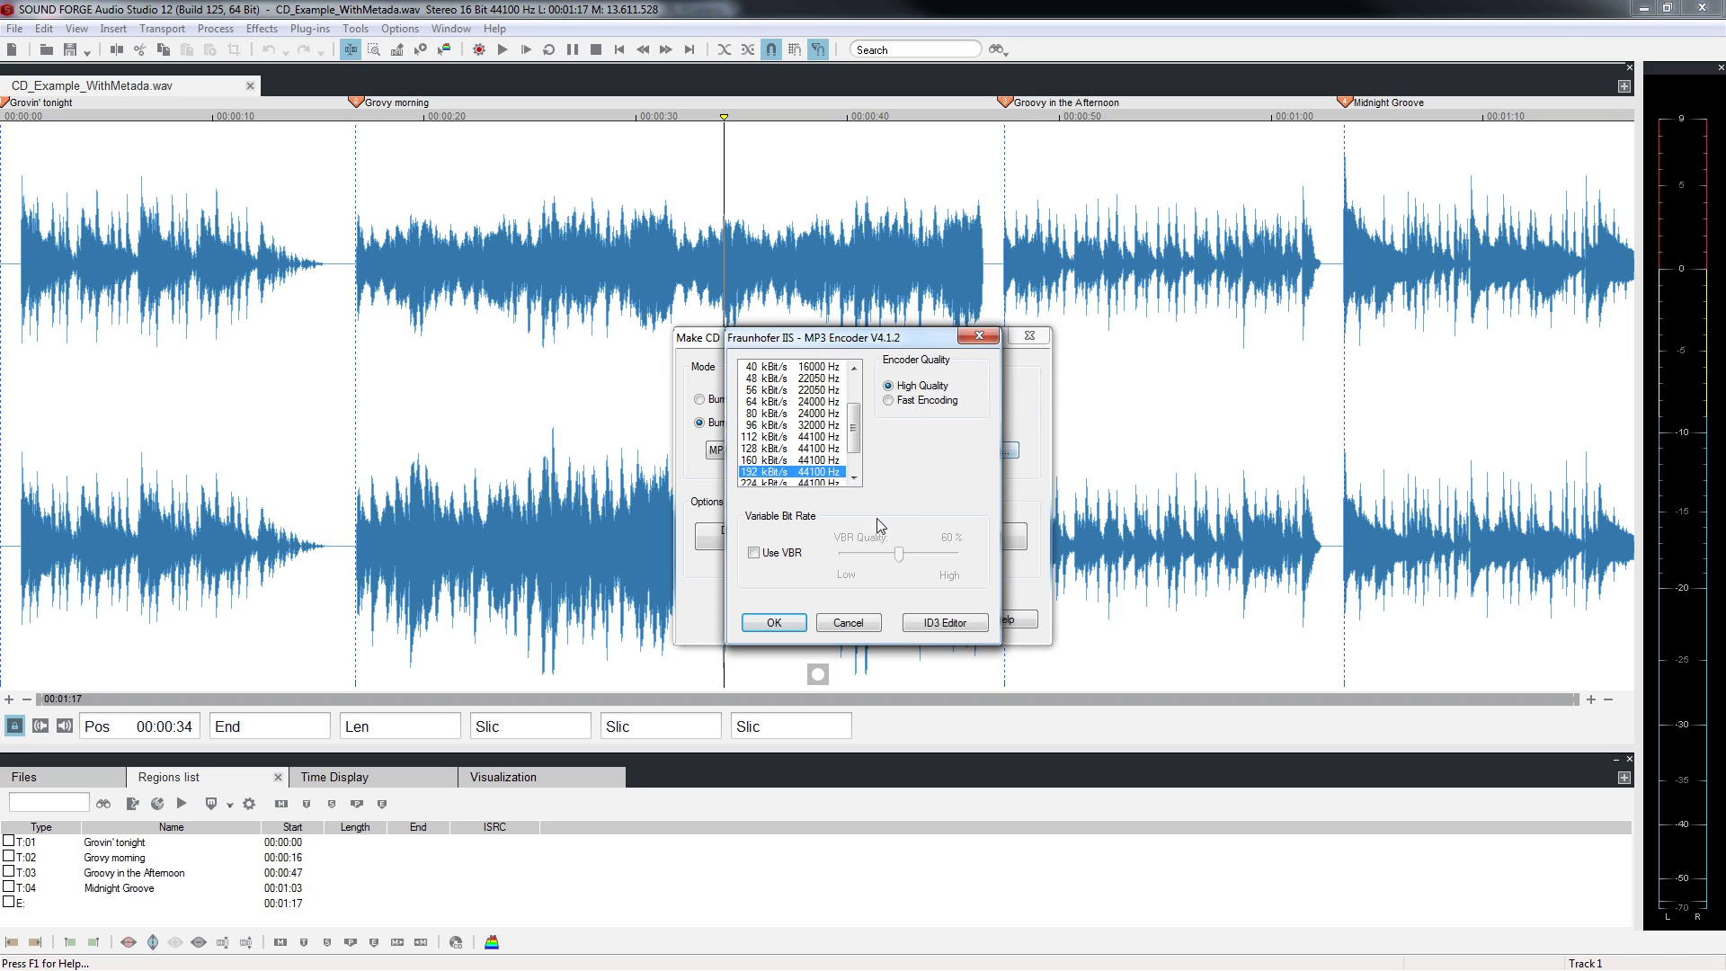
pyautogui.click(774, 622)
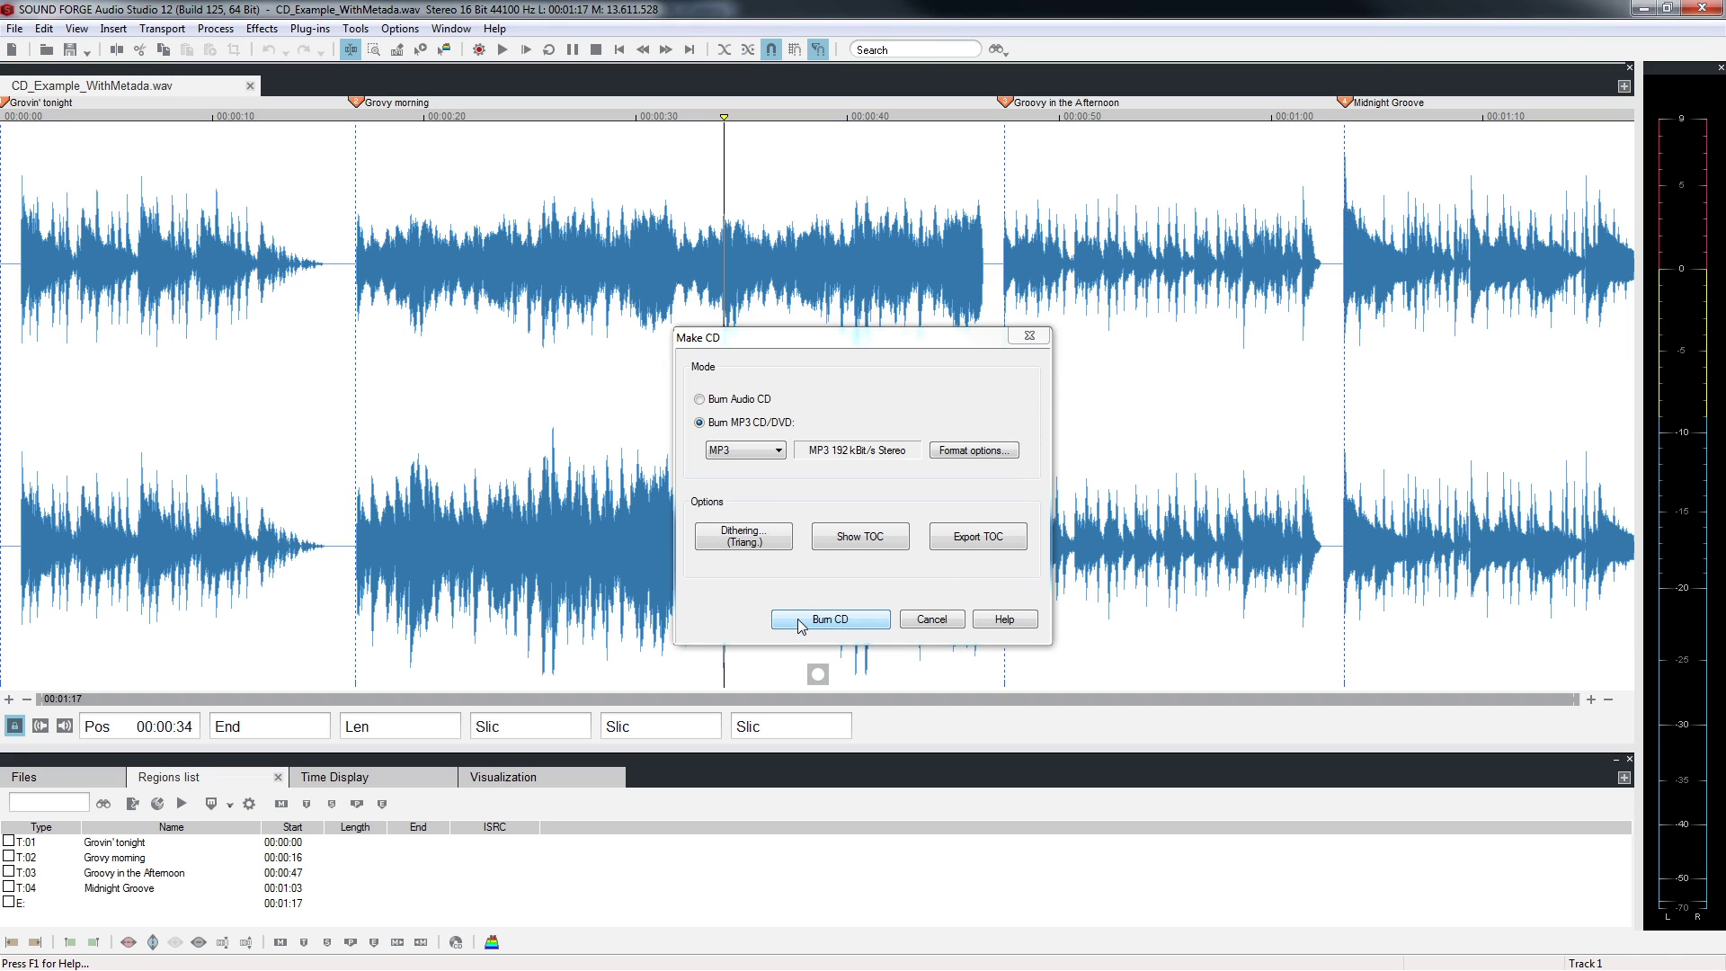